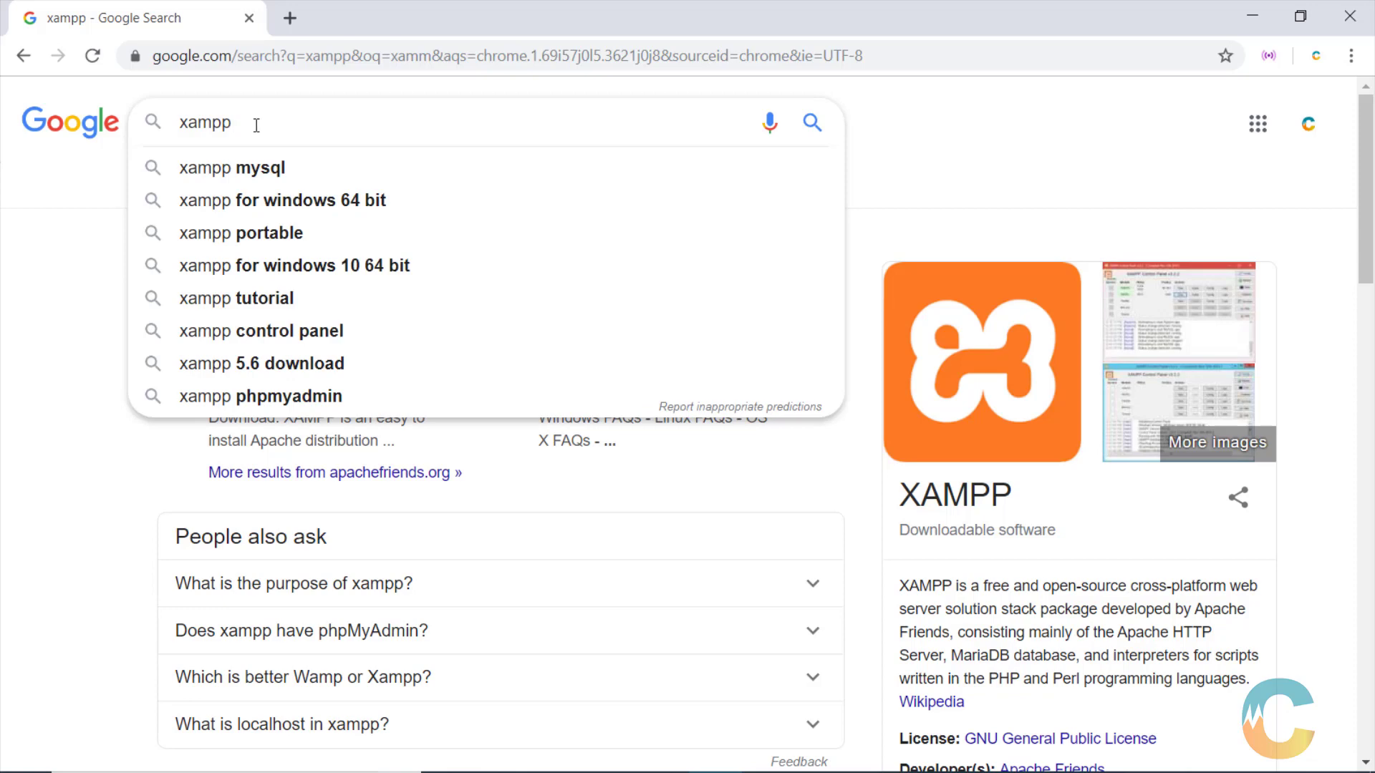
# - Open the Apache Friends XAMPP site from the search results and go to its download options
pyautogui.click(71, 356)
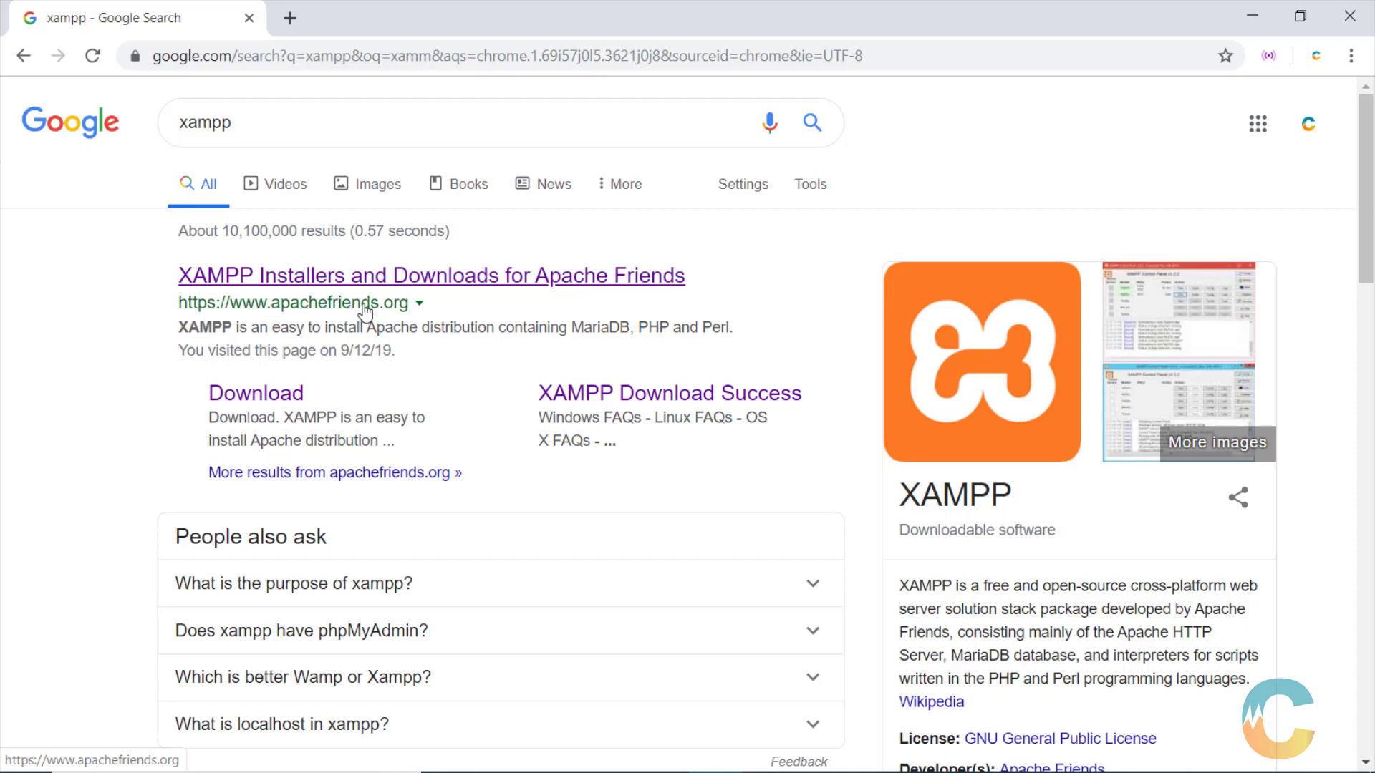
pyautogui.click(376, 283)
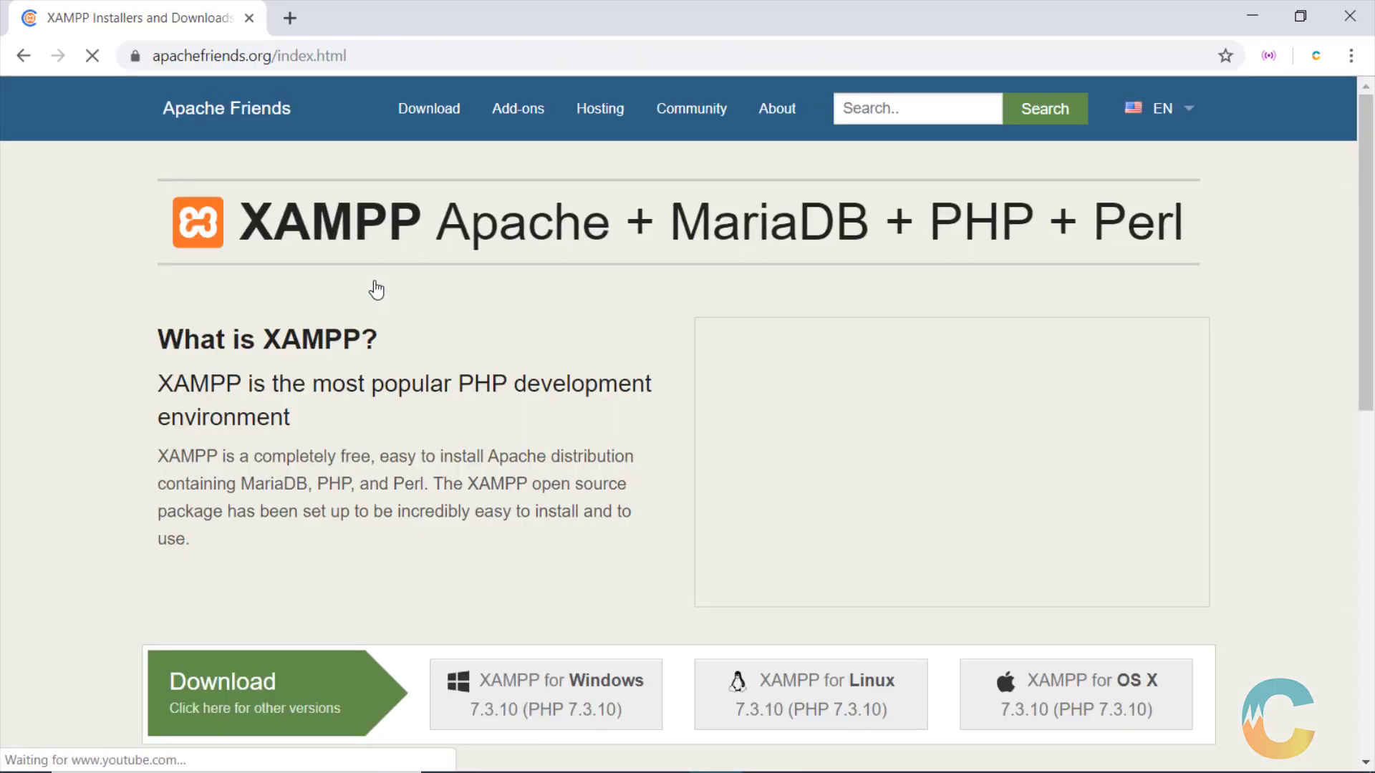
pyautogui.scroll(-5, 480, 314)
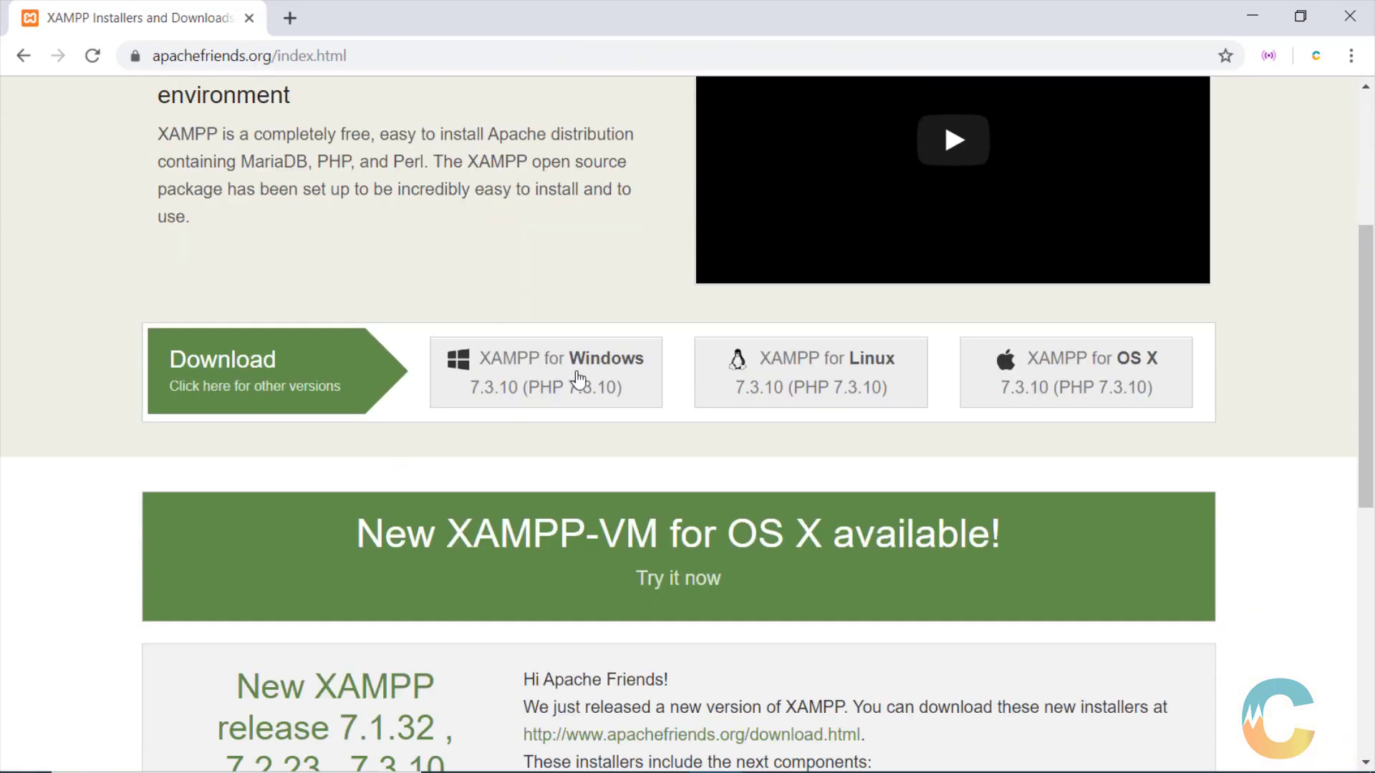
pyautogui.scroll(3, 350, 236)
pyautogui.scroll(-3, 457, 452)
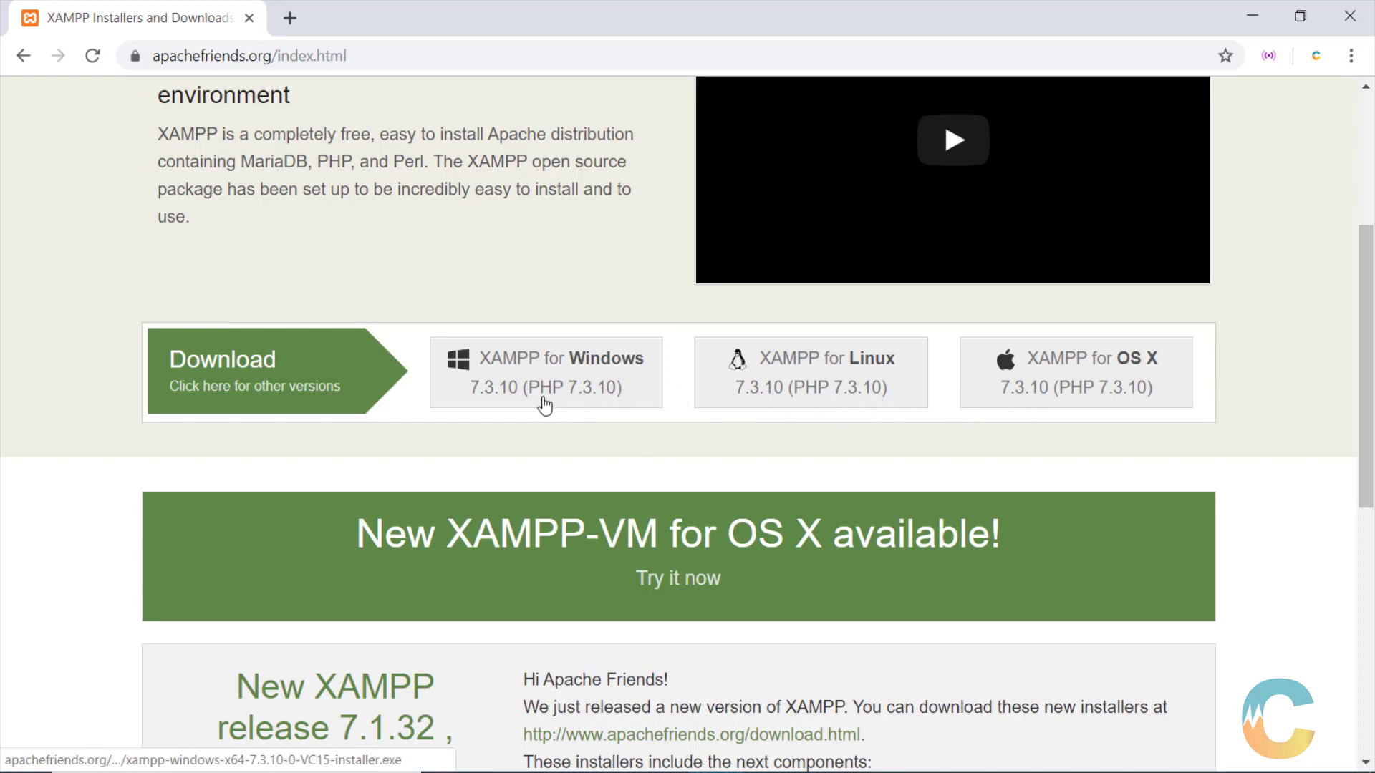
# - Start downloading the XAMPP 7.3.10 installer for Windows and cancel that download
pyautogui.scroll(-3, 544, 405)
pyautogui.scroll(-2, 609, 446)
pyautogui.scroll(-1, 569, 421)
pyautogui.scroll(3, 544, 358)
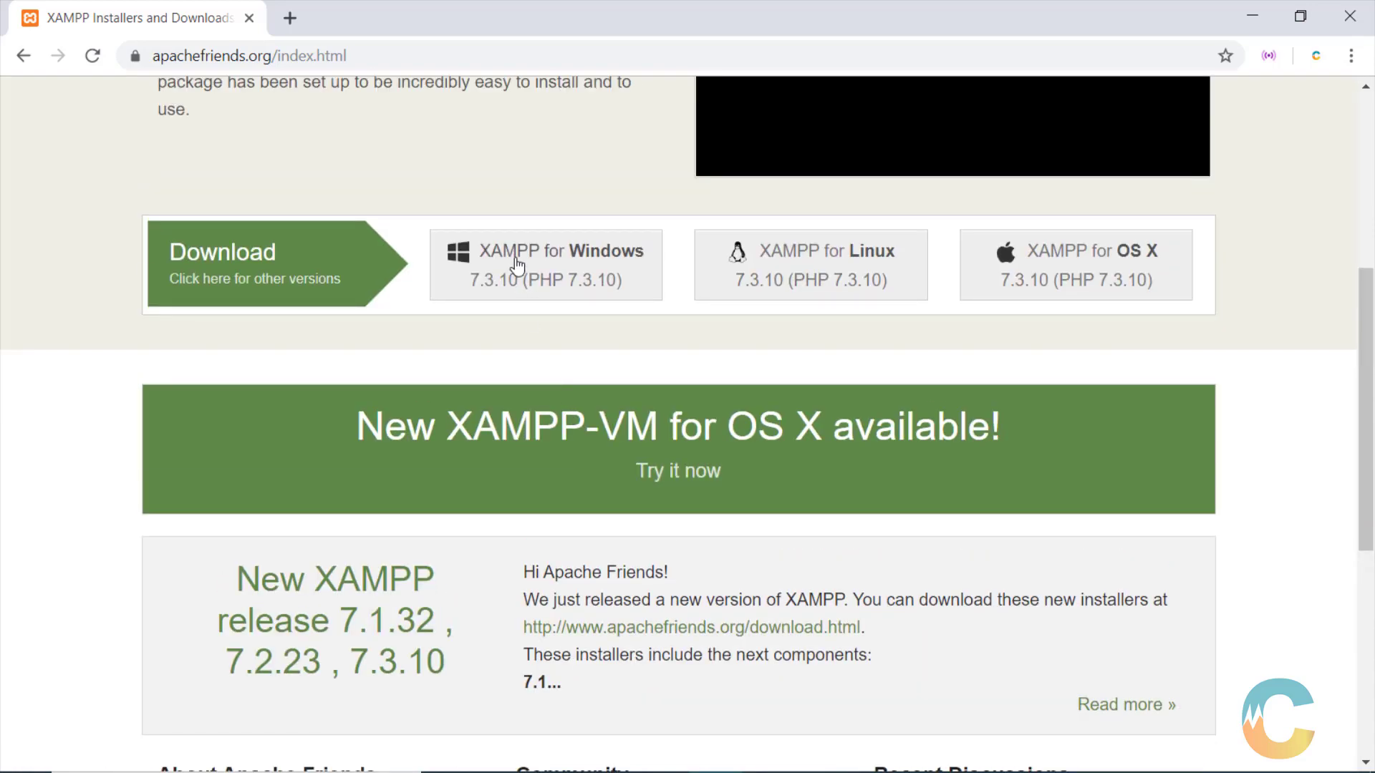
pyautogui.click(517, 263)
pyautogui.scroll(-3, 389, 331)
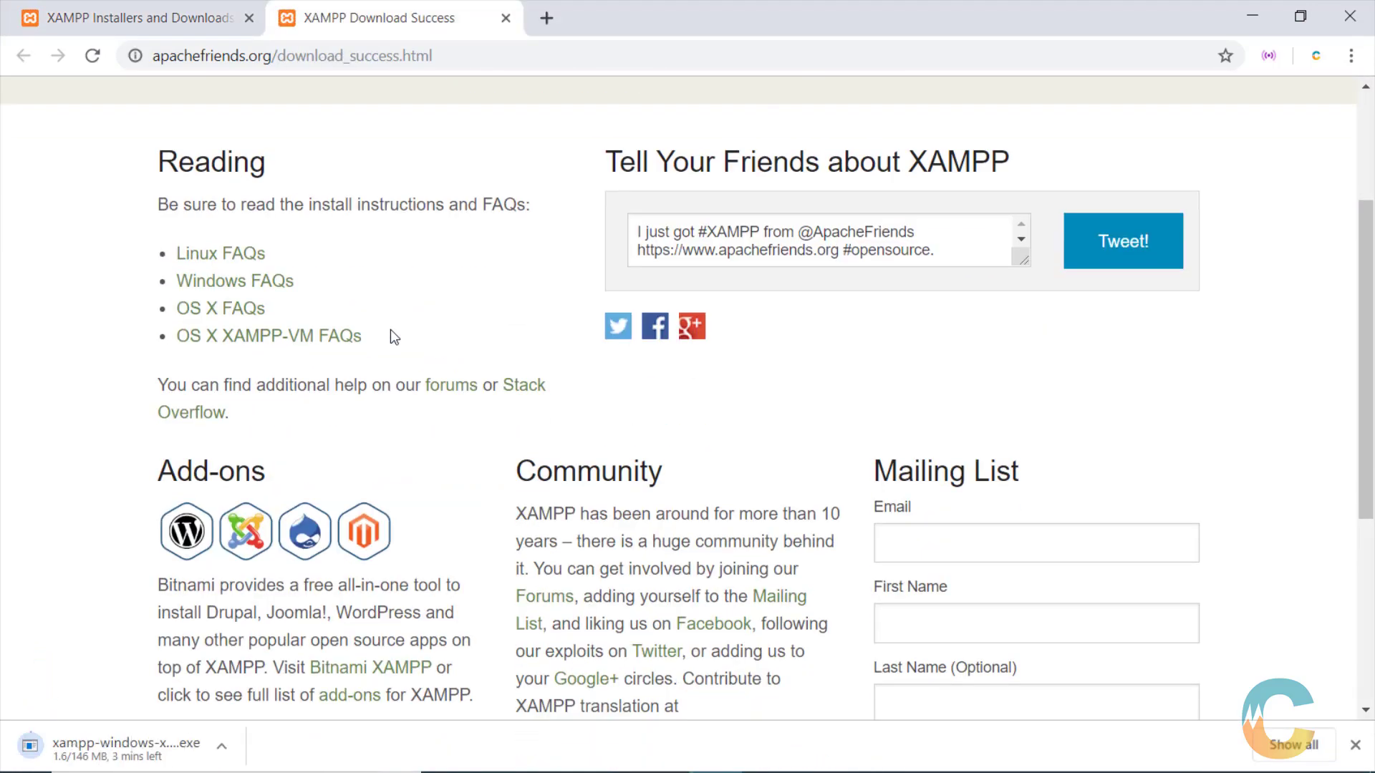
pyautogui.click(226, 752)
pyautogui.click(233, 708)
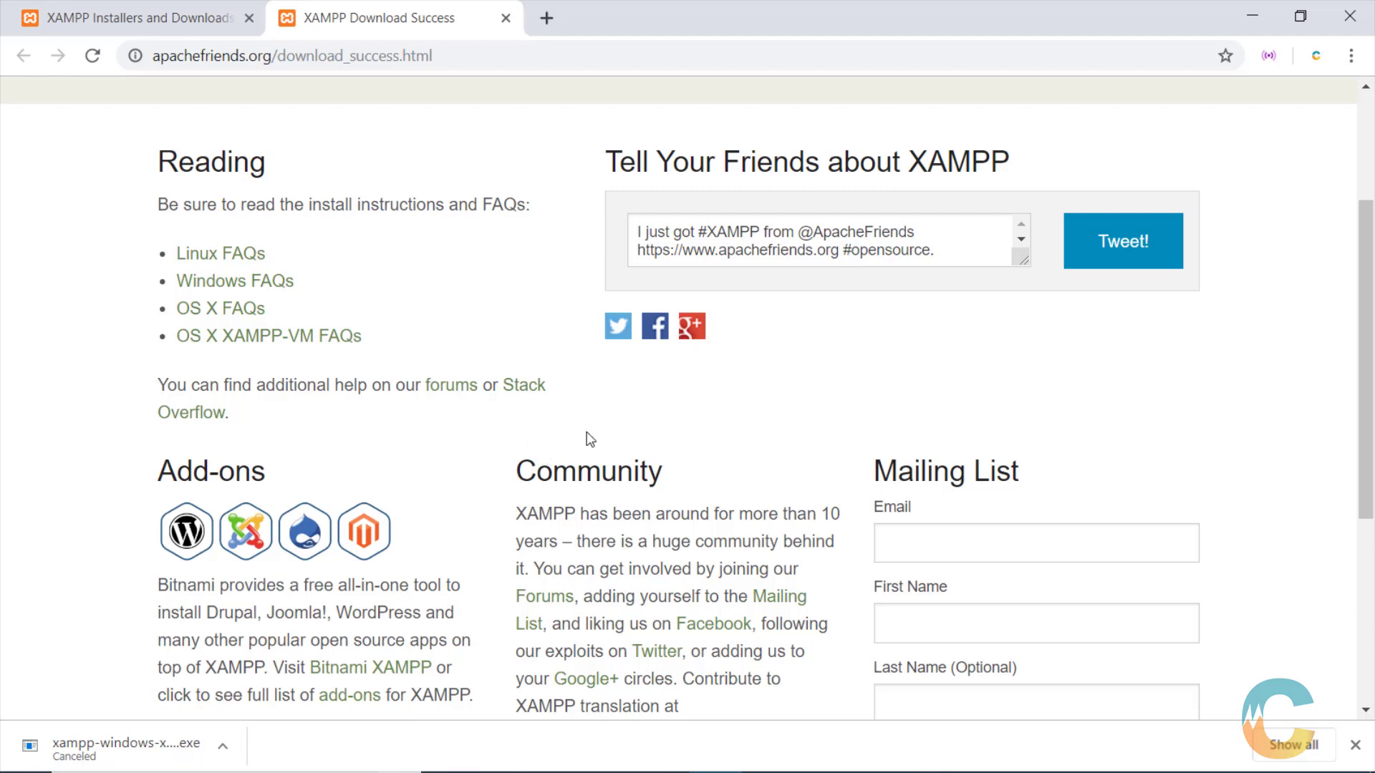
# - Close the wordpress folder window and open the downloads subfolder of Downloads in File Explorer
pyautogui.moveTo(542, 765)
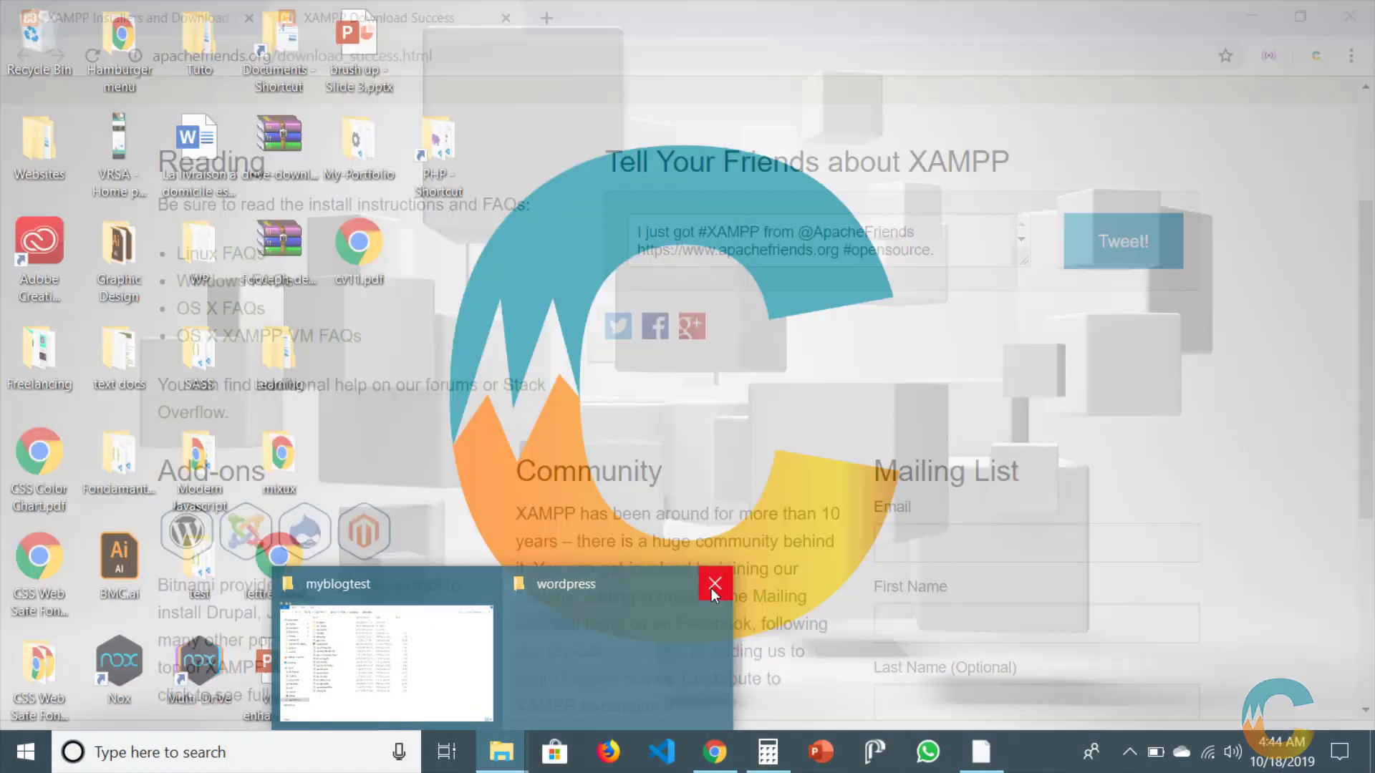
pyautogui.click(714, 585)
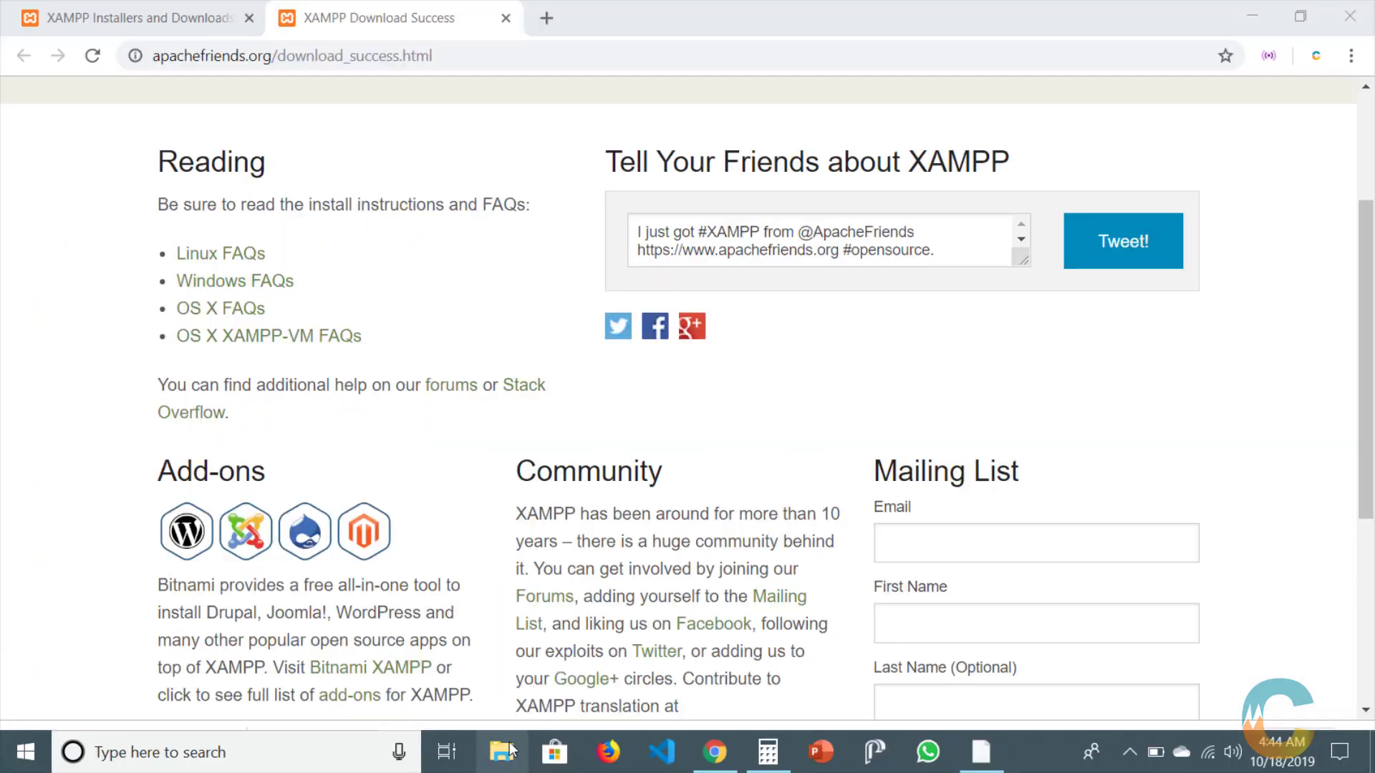
pyautogui.click(505, 752)
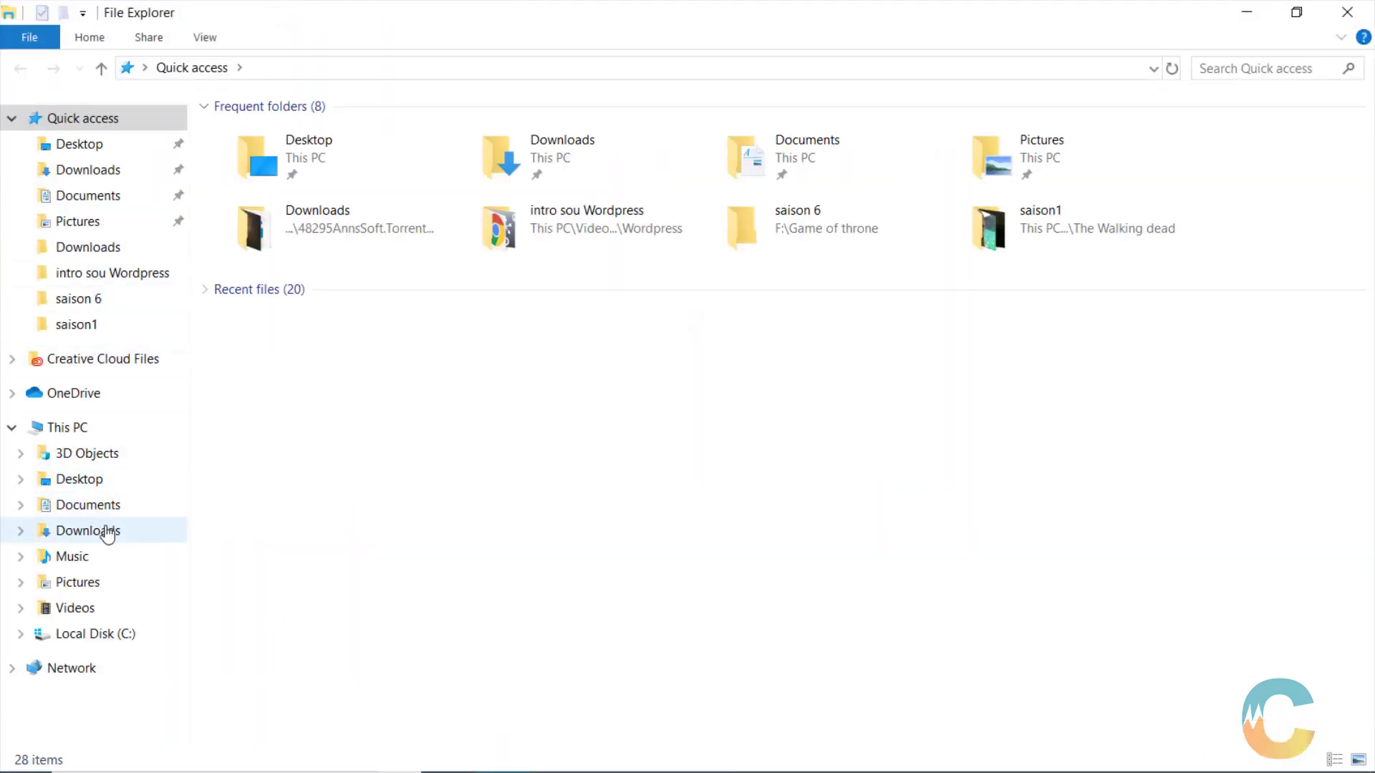
pyautogui.click(106, 530)
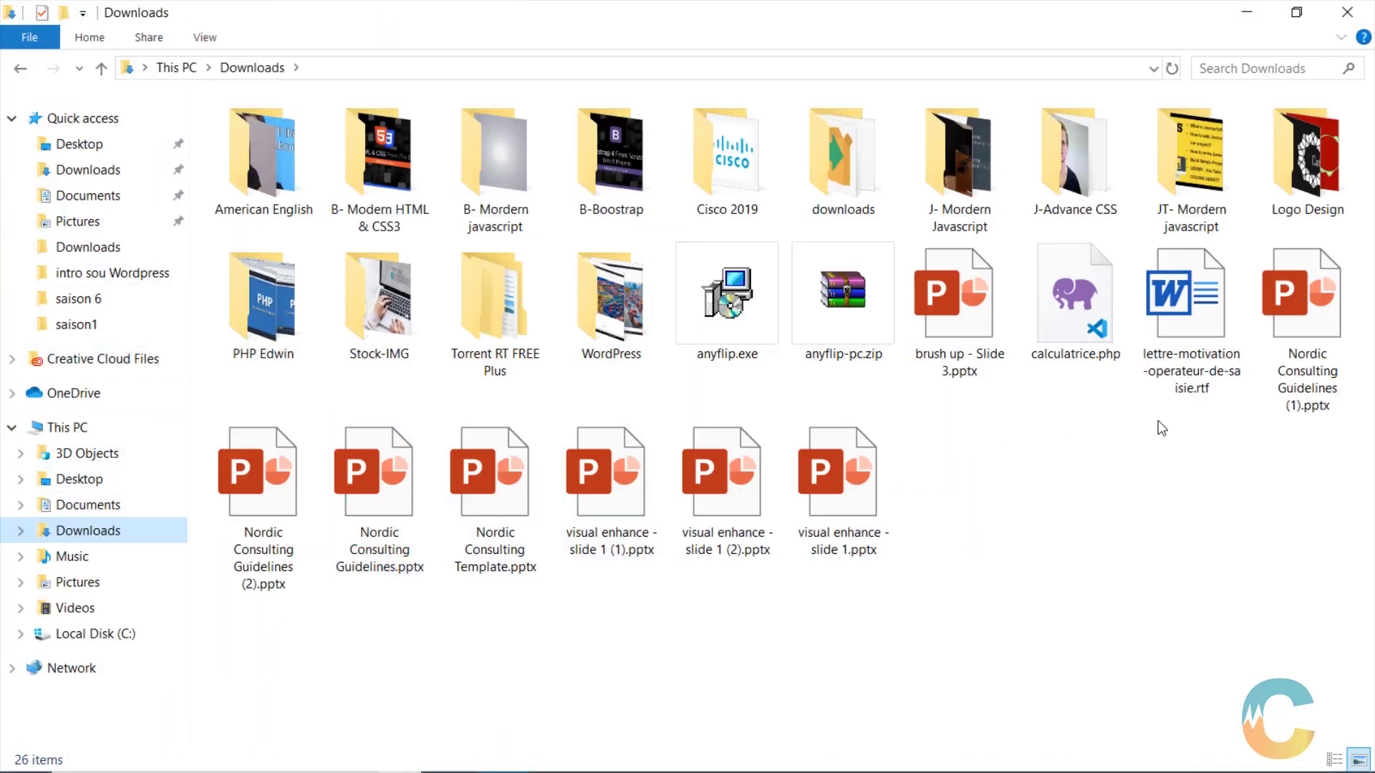
pyautogui.doubleClick(827, 188)
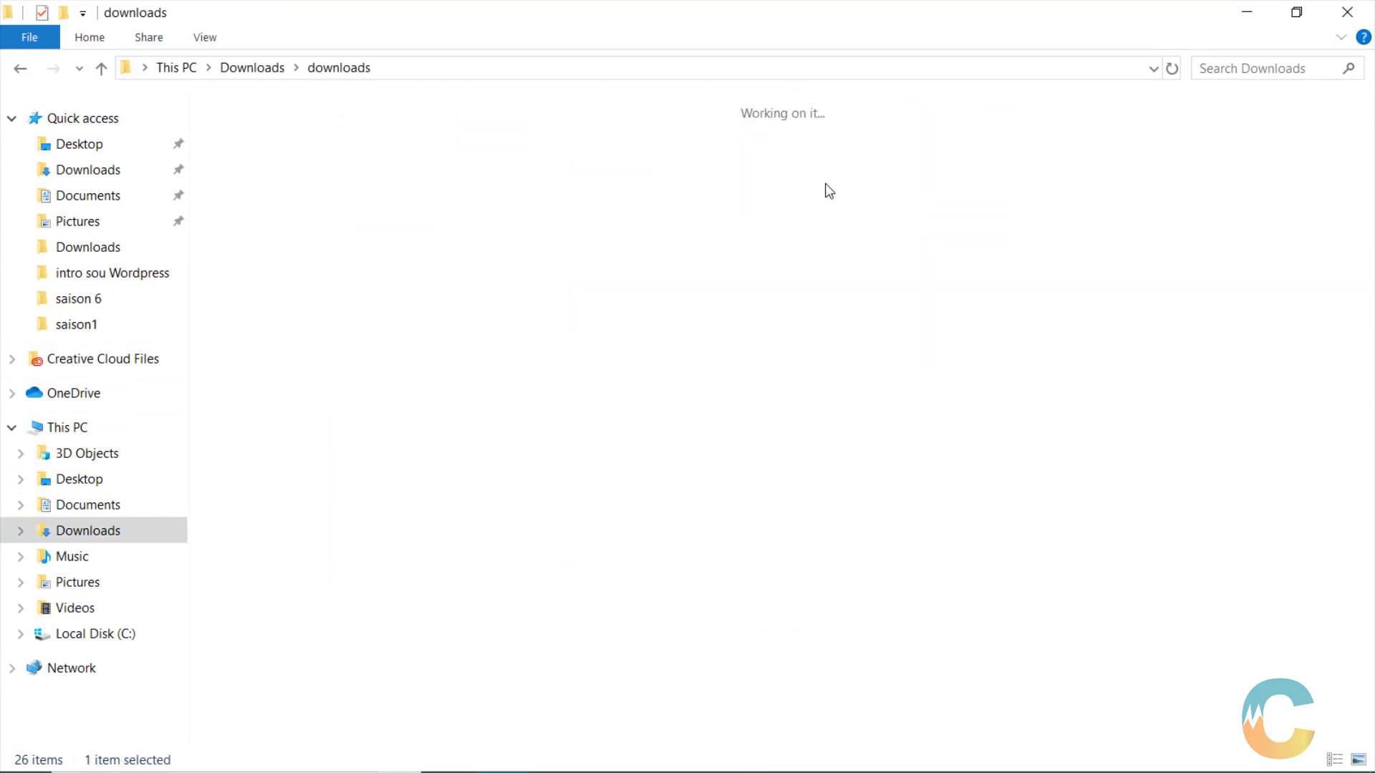
pyautogui.click(101, 68)
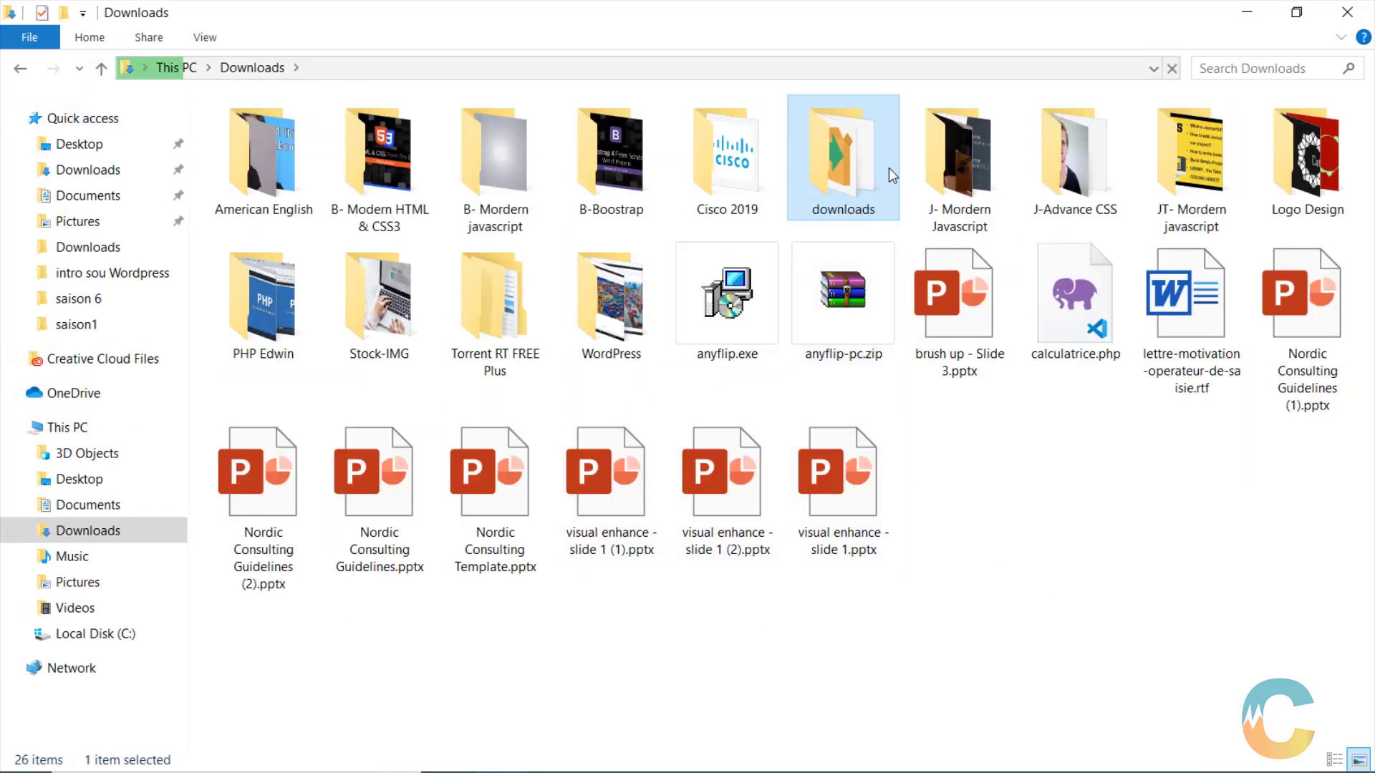
pyautogui.doubleClick(888, 167)
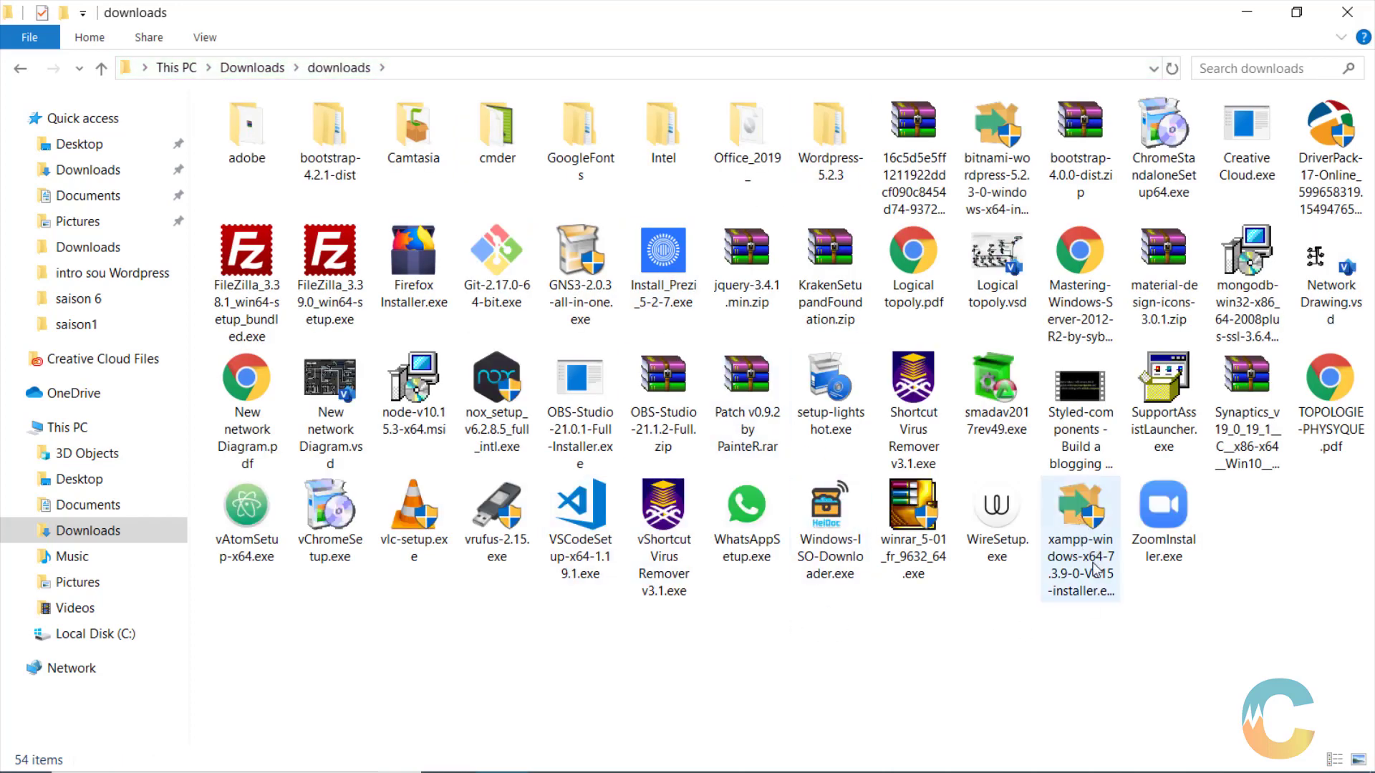
# - Launch the xampp-windows-x64-7.3.9-0-VC15 installer, accept the User Account Control warning and proceed to the component selection
pyautogui.click(1087, 524)
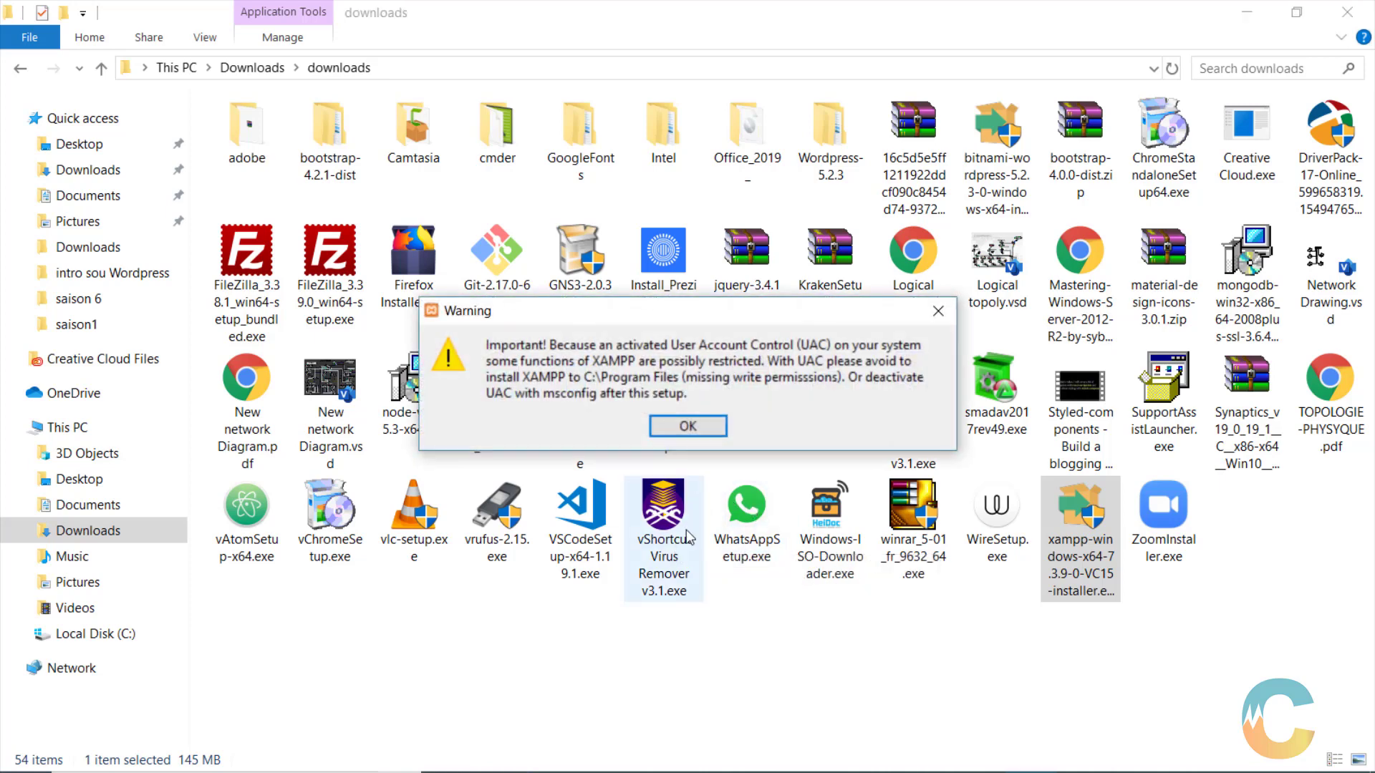
pyautogui.click(692, 428)
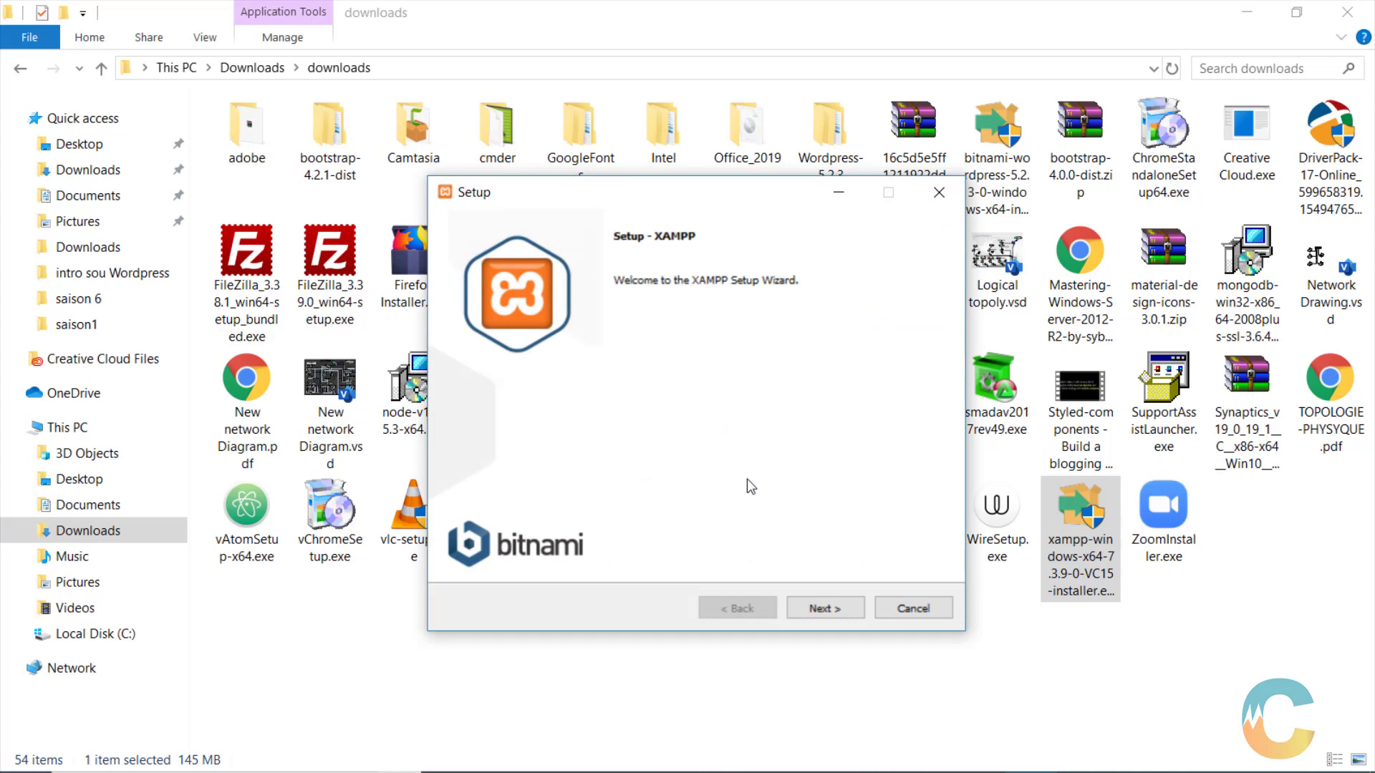
pyautogui.click(831, 609)
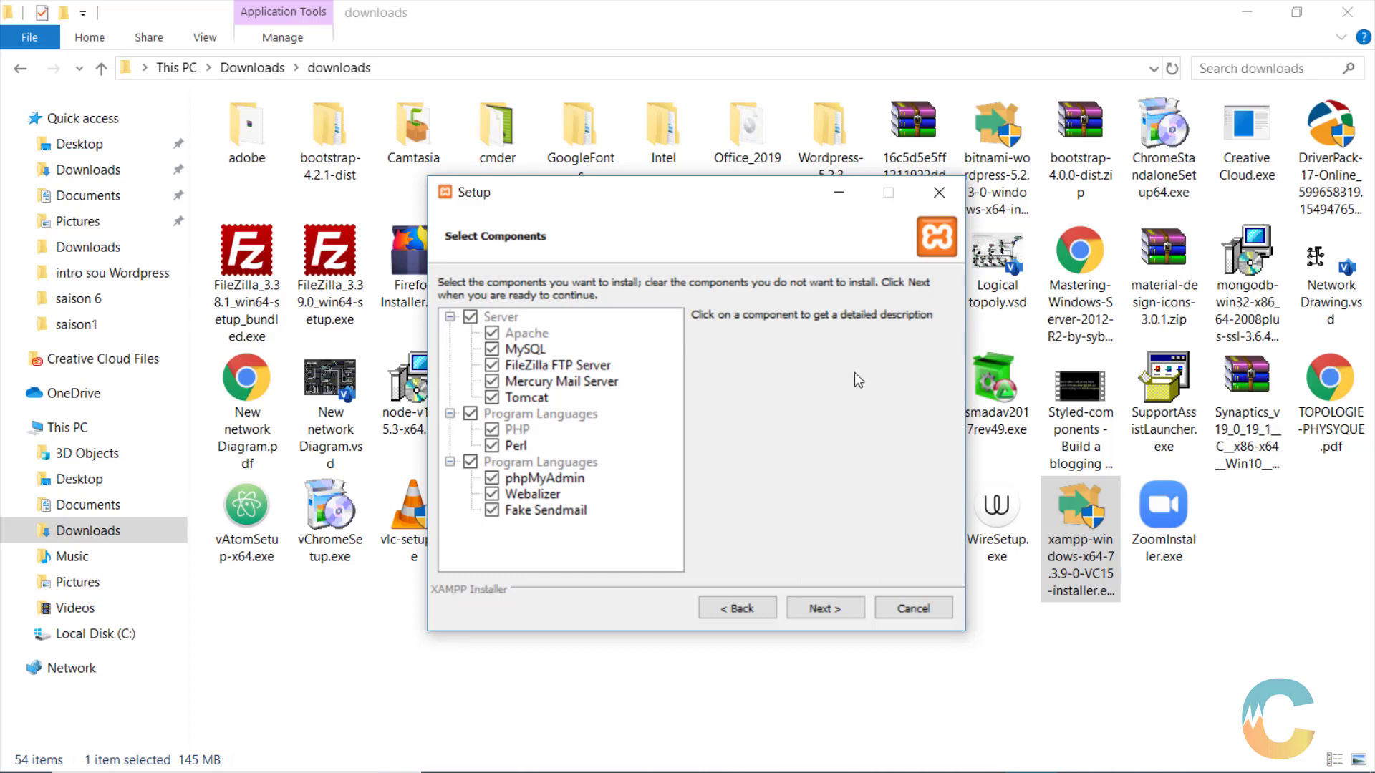
# - Exclude Mercury Mail Server and Tomcat from the XAMPP components and continue to the installation folder
pyautogui.click(492, 382)
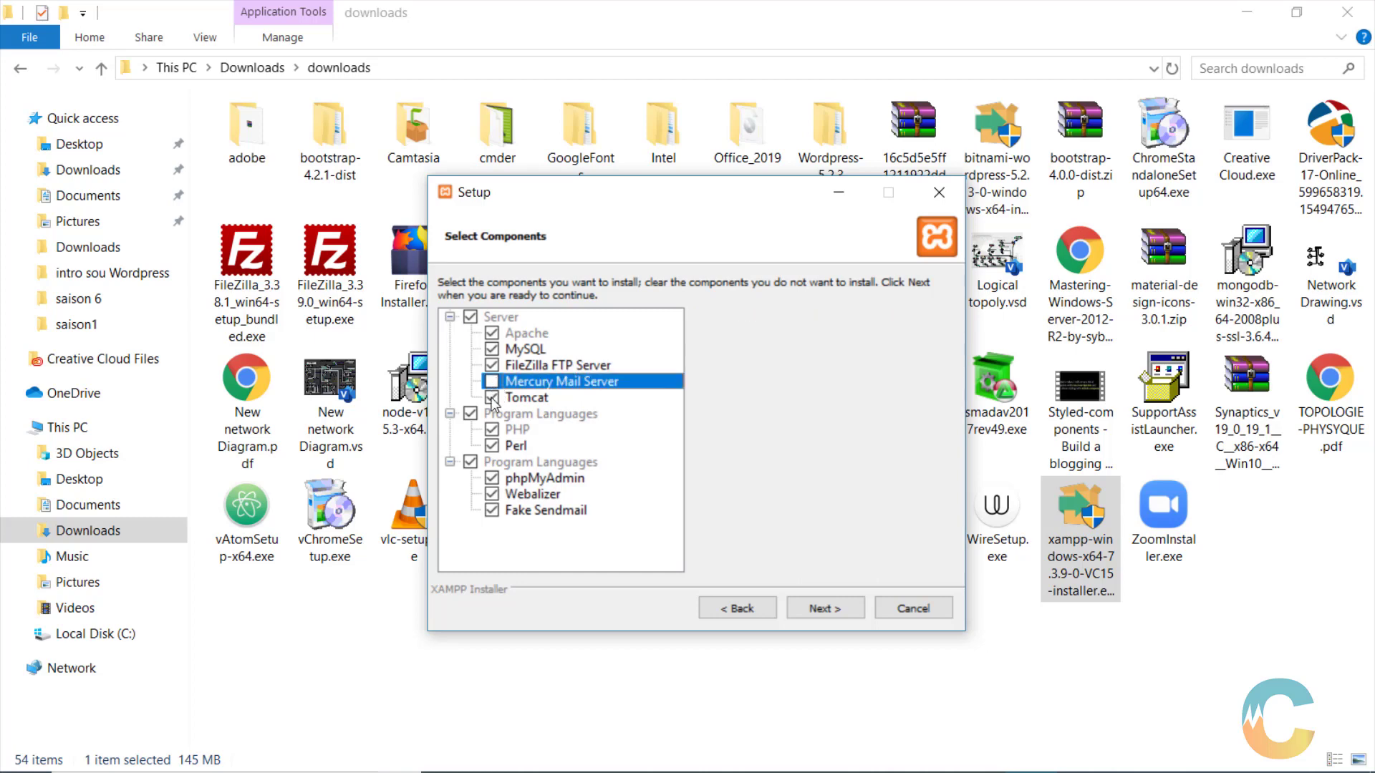
pyautogui.click(491, 398)
pyautogui.click(825, 608)
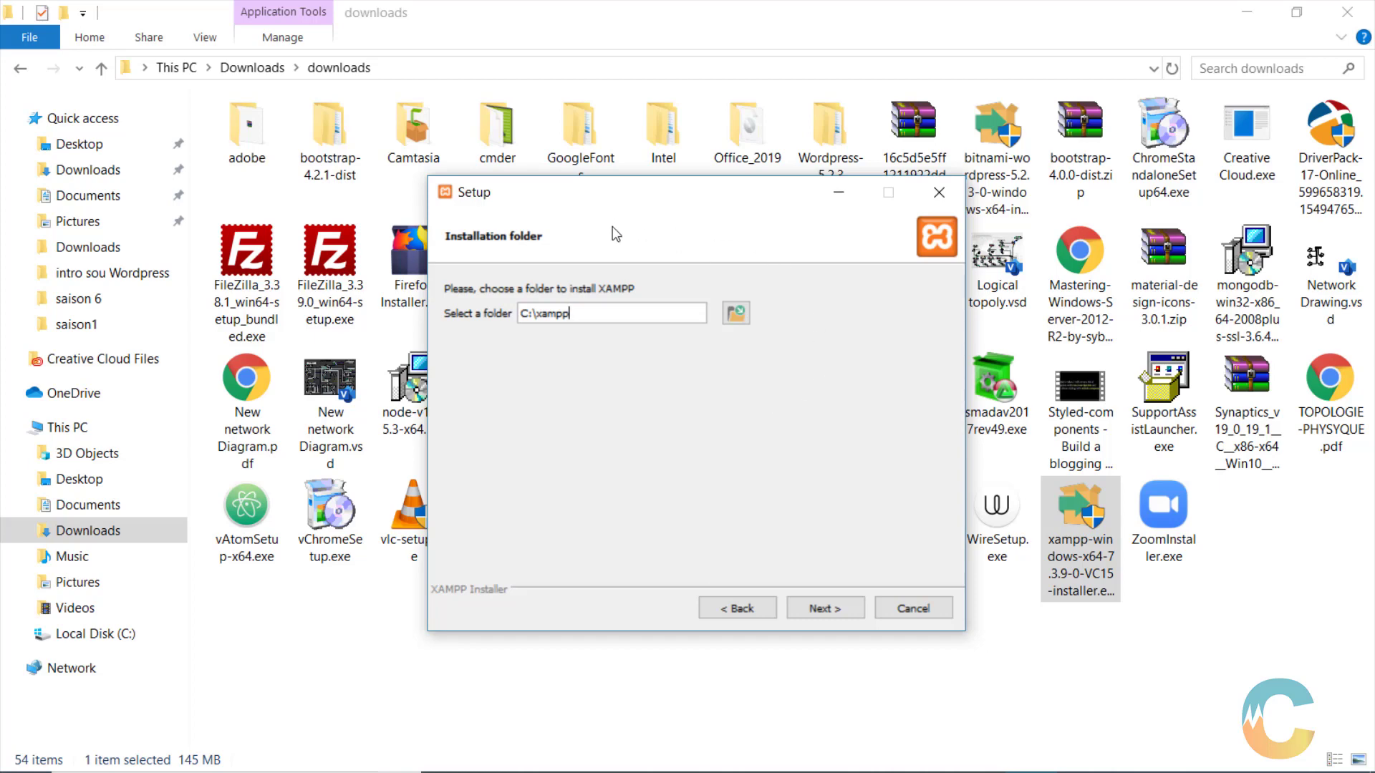
# - Check Local Disk (C:) in File Explorer for an existing xampp folder and return to the XAMPP setup
pyautogui.click(88, 429)
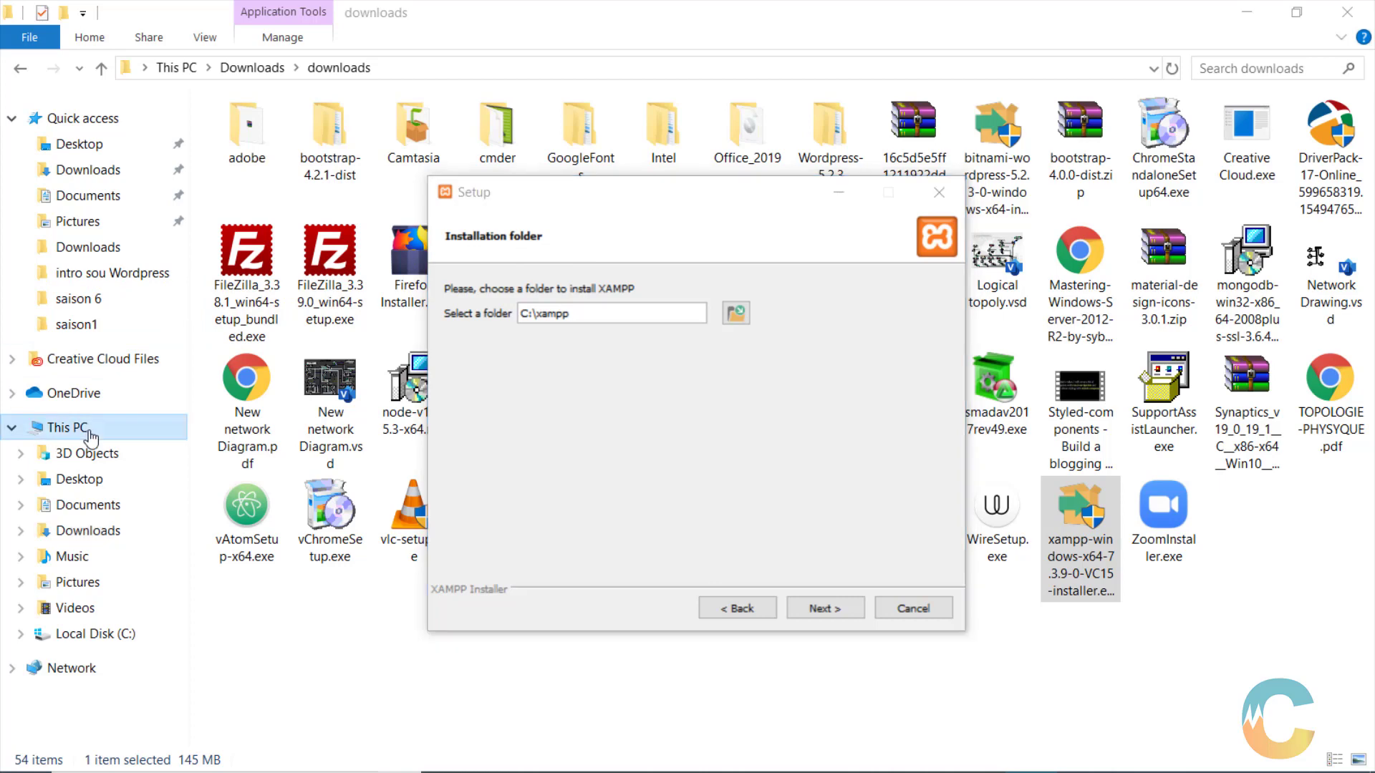
pyautogui.doubleClick(357, 295)
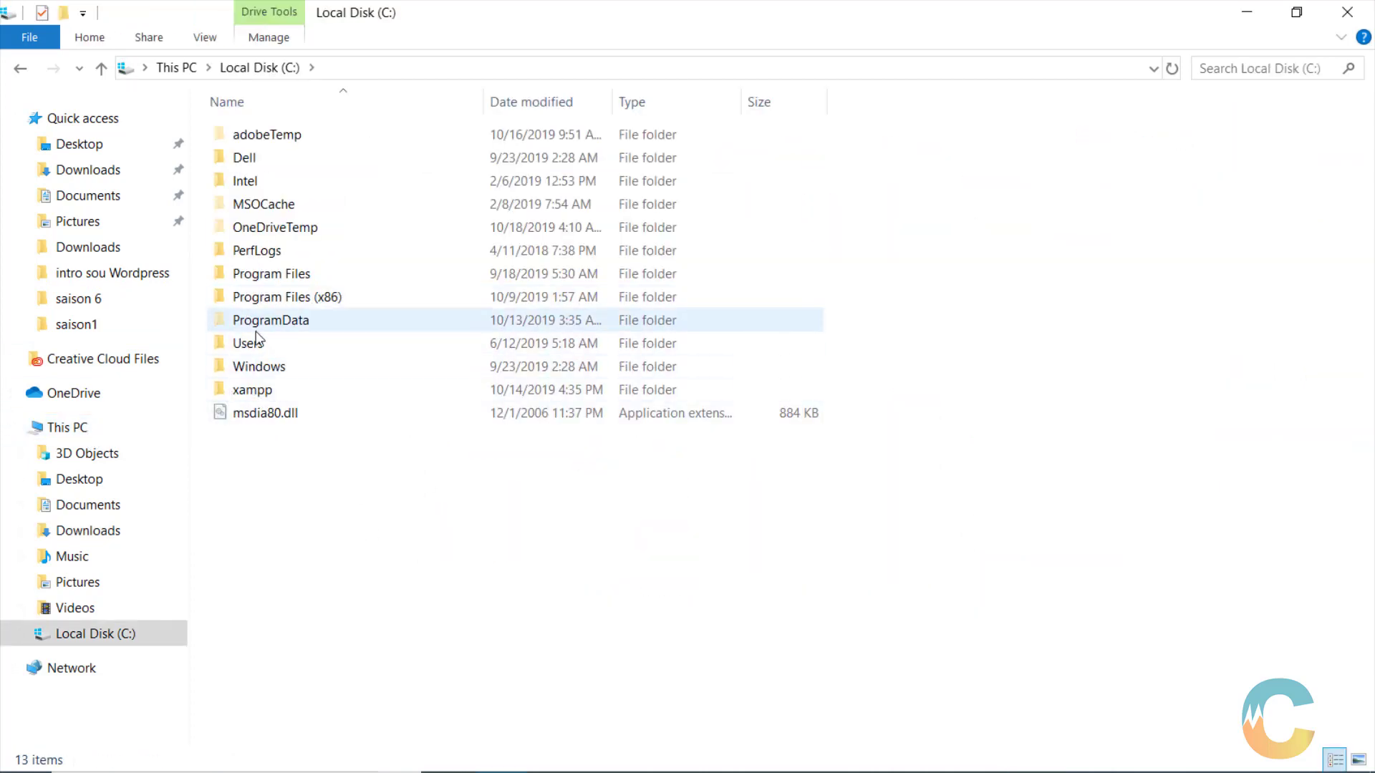
pyautogui.click(68, 428)
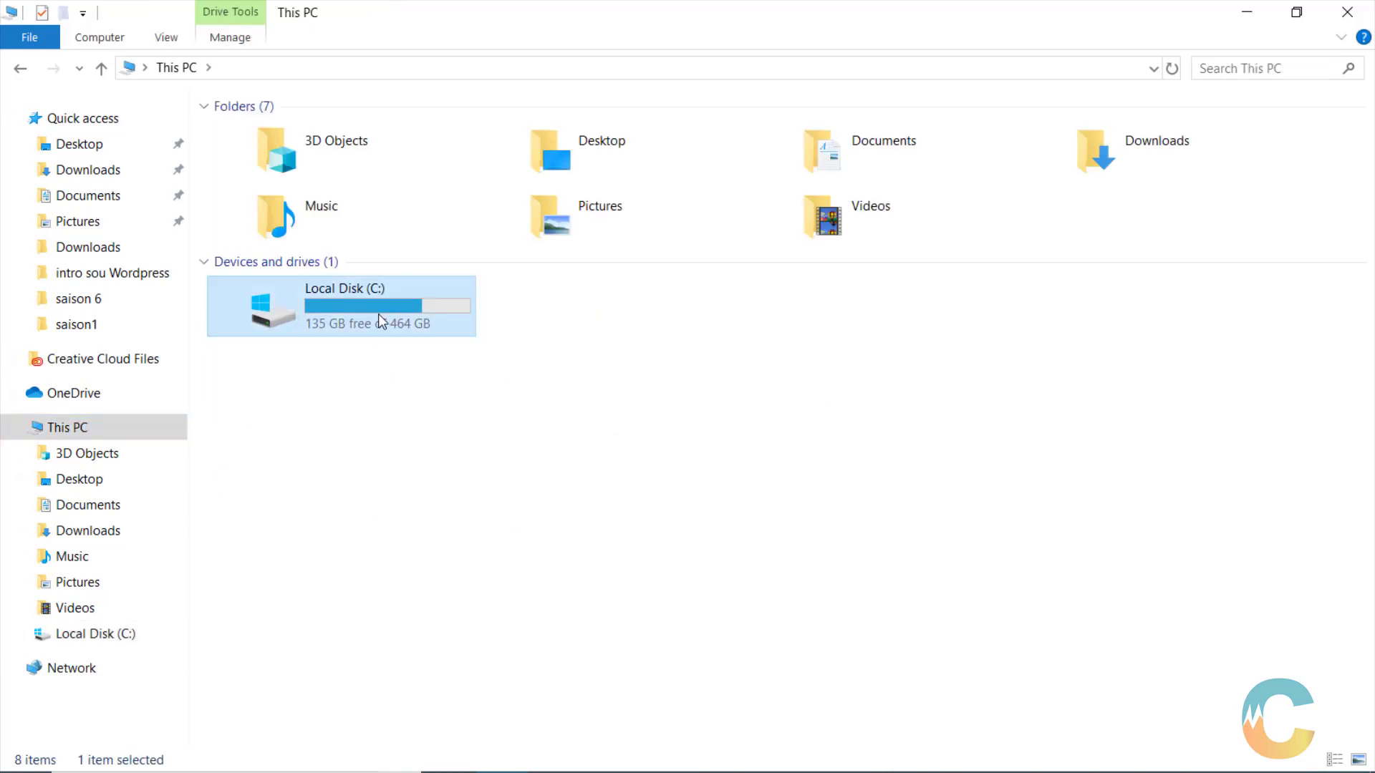
pyautogui.doubleClick(378, 314)
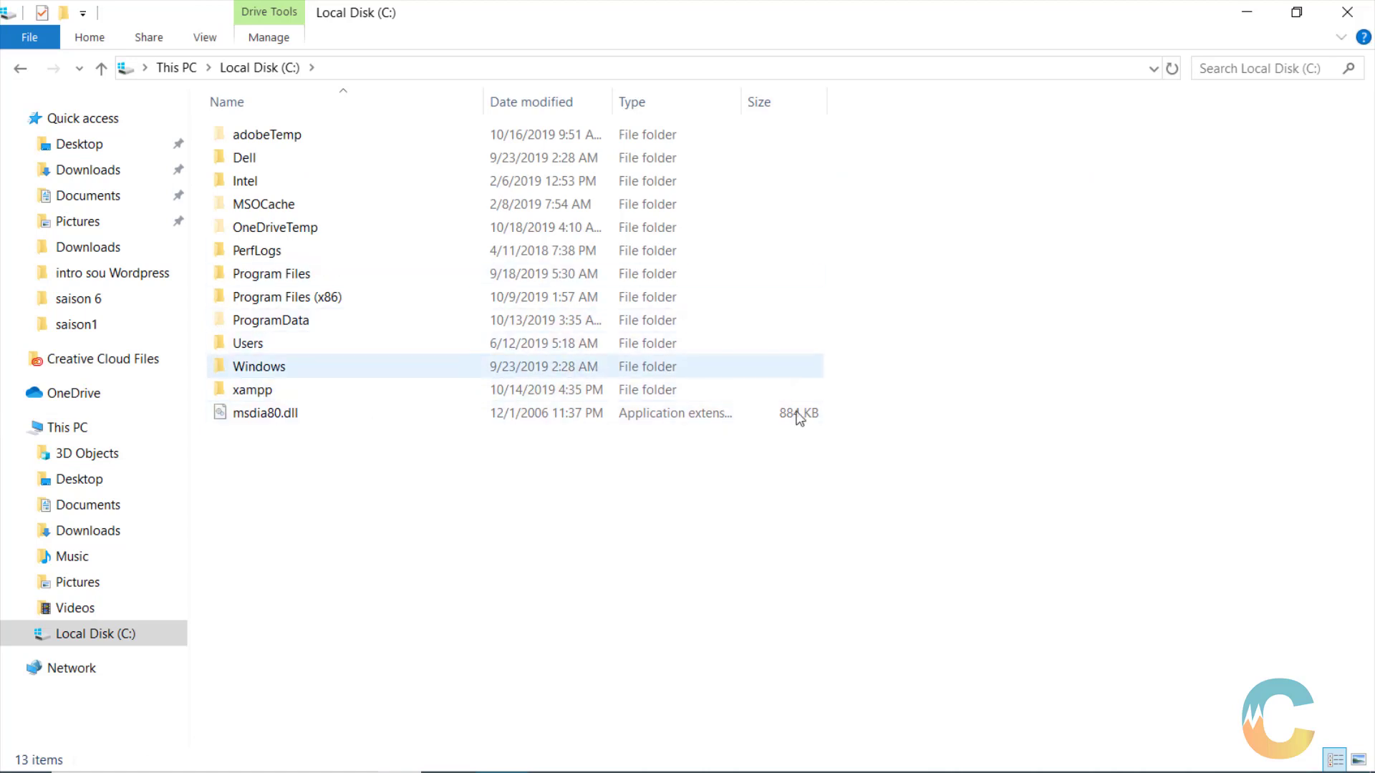
pyautogui.click(1030, 758)
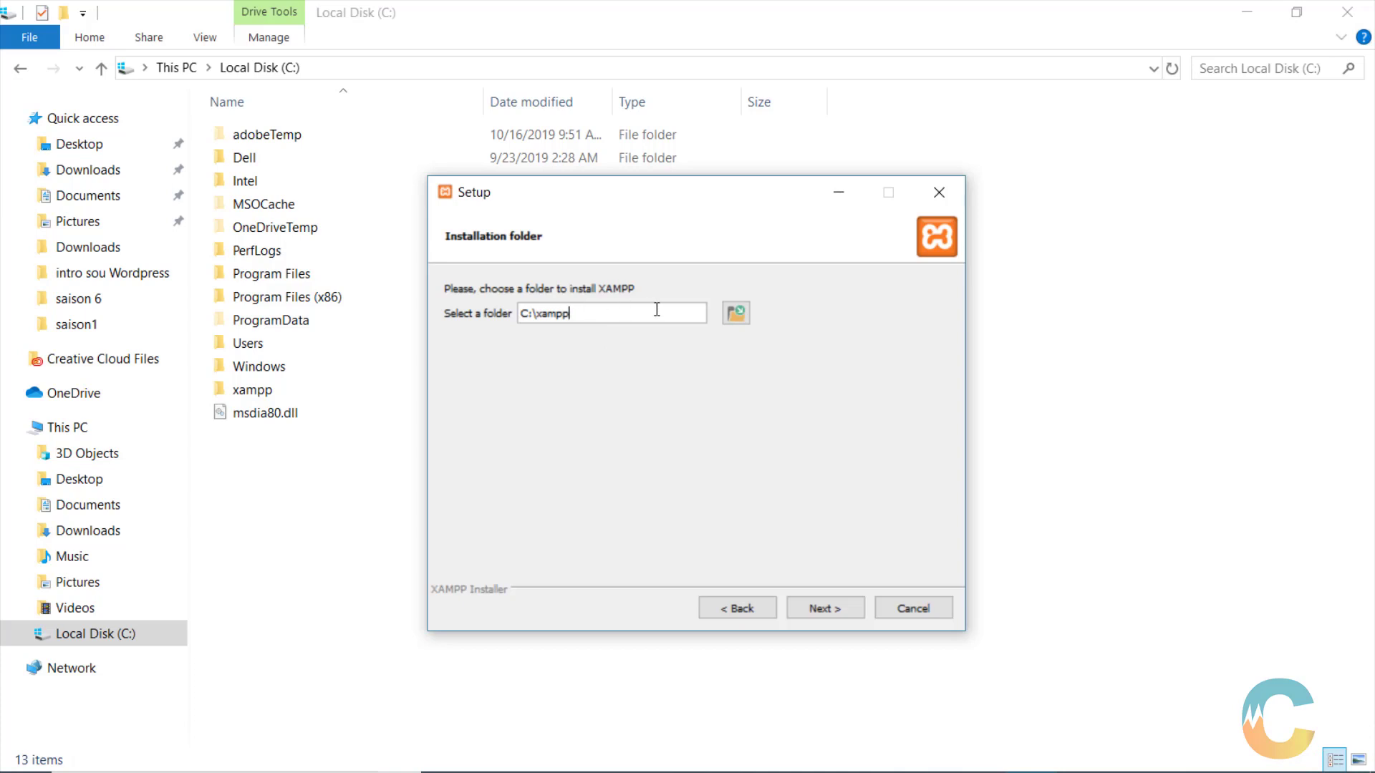
# - Browse the existing C:\xampp folder and try to continue the setup with it as the installation folder
pyautogui.click(736, 313)
pyautogui.scroll(-3, 720, 524)
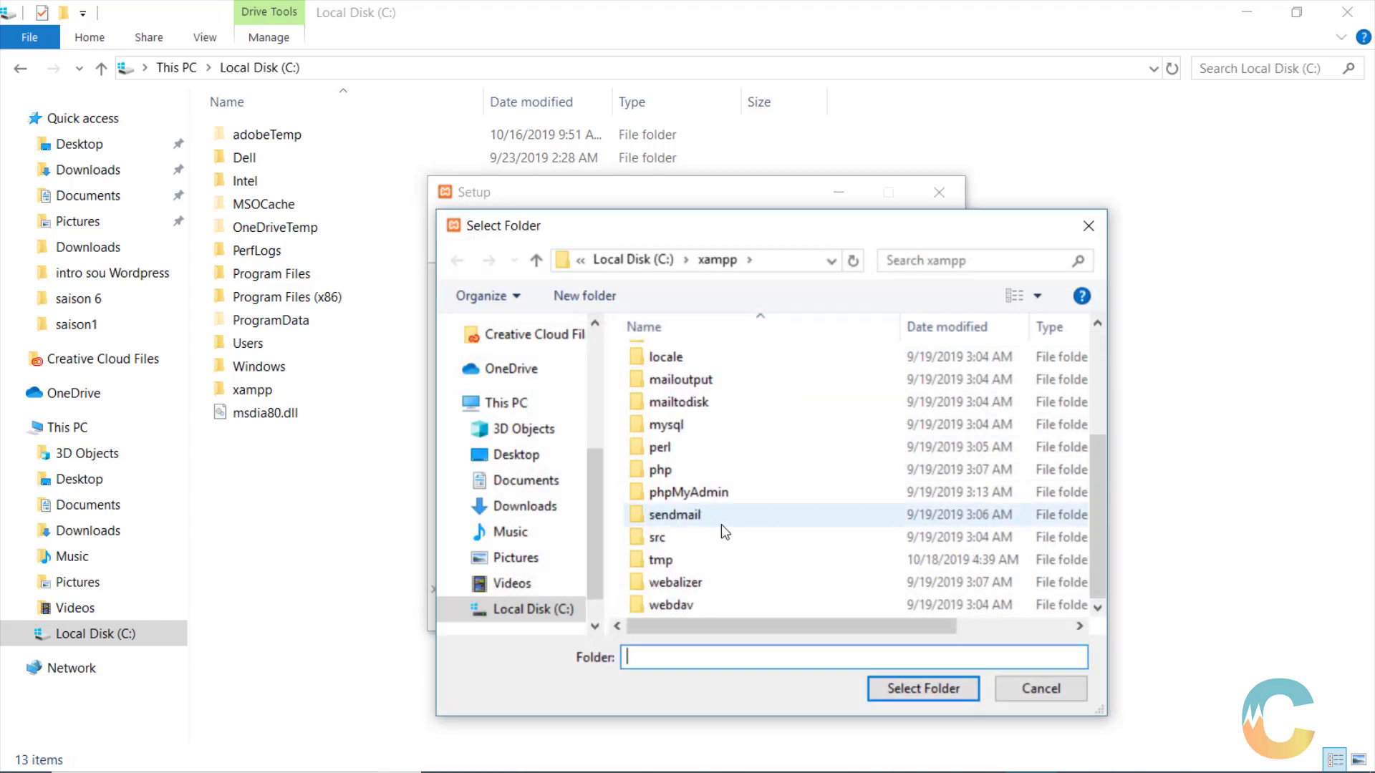
pyautogui.scroll(3, 721, 524)
pyautogui.click(537, 260)
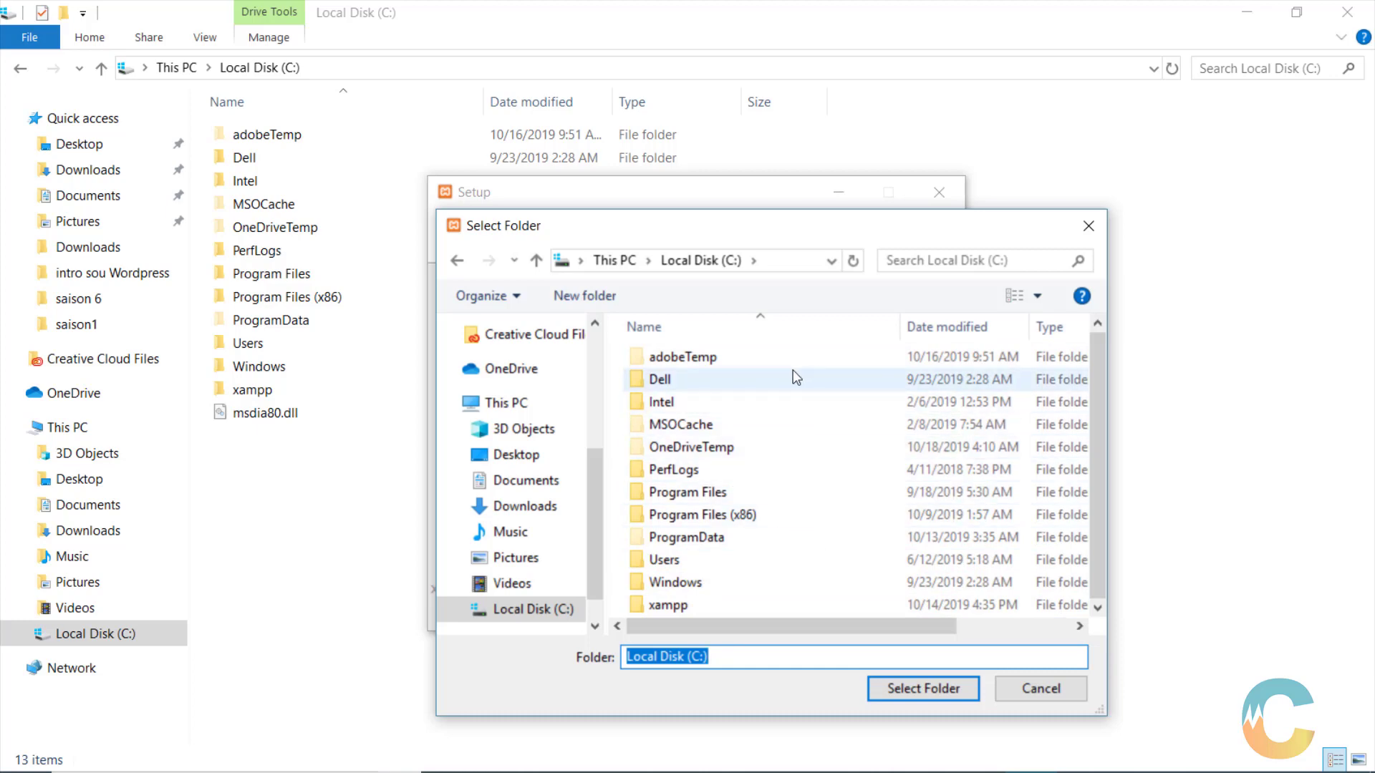
pyautogui.click(1038, 688)
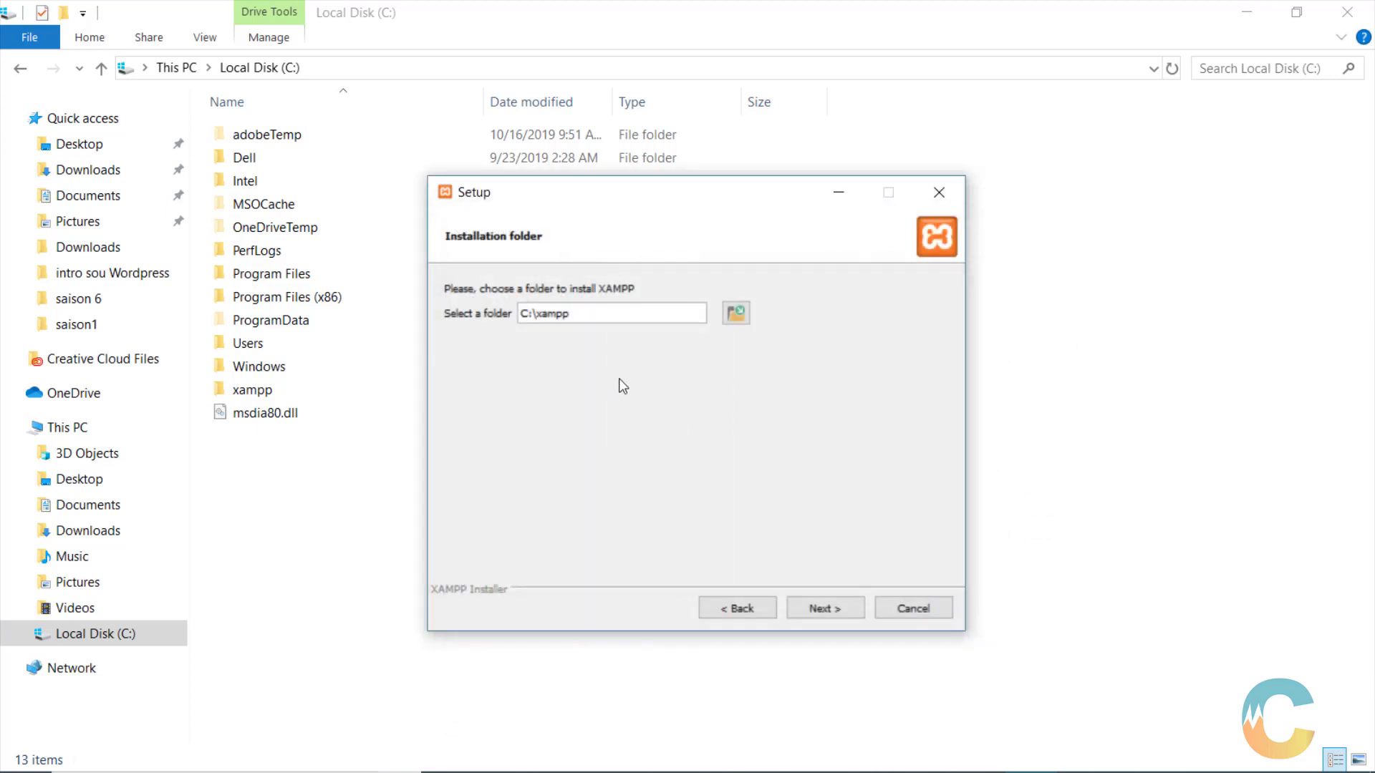
pyautogui.click(823, 609)
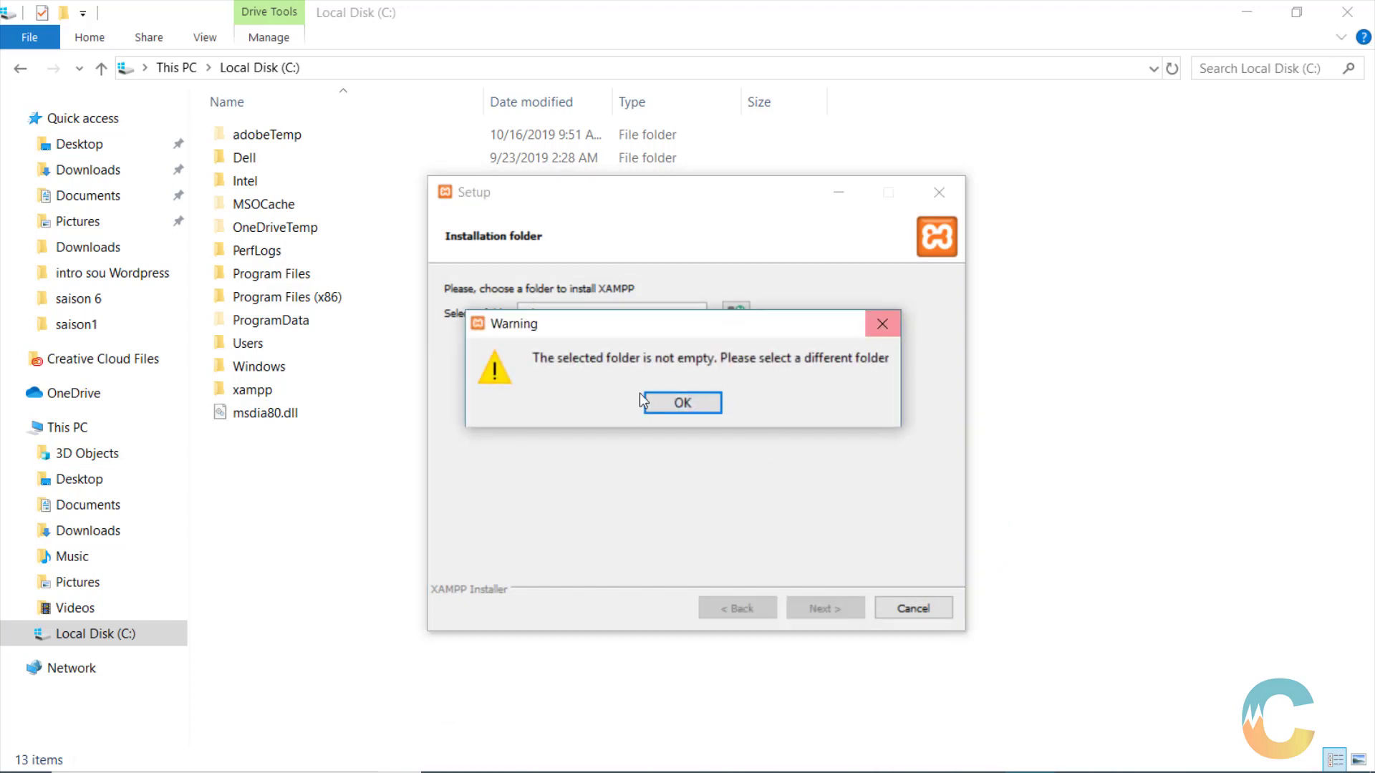
pyautogui.click(684, 403)
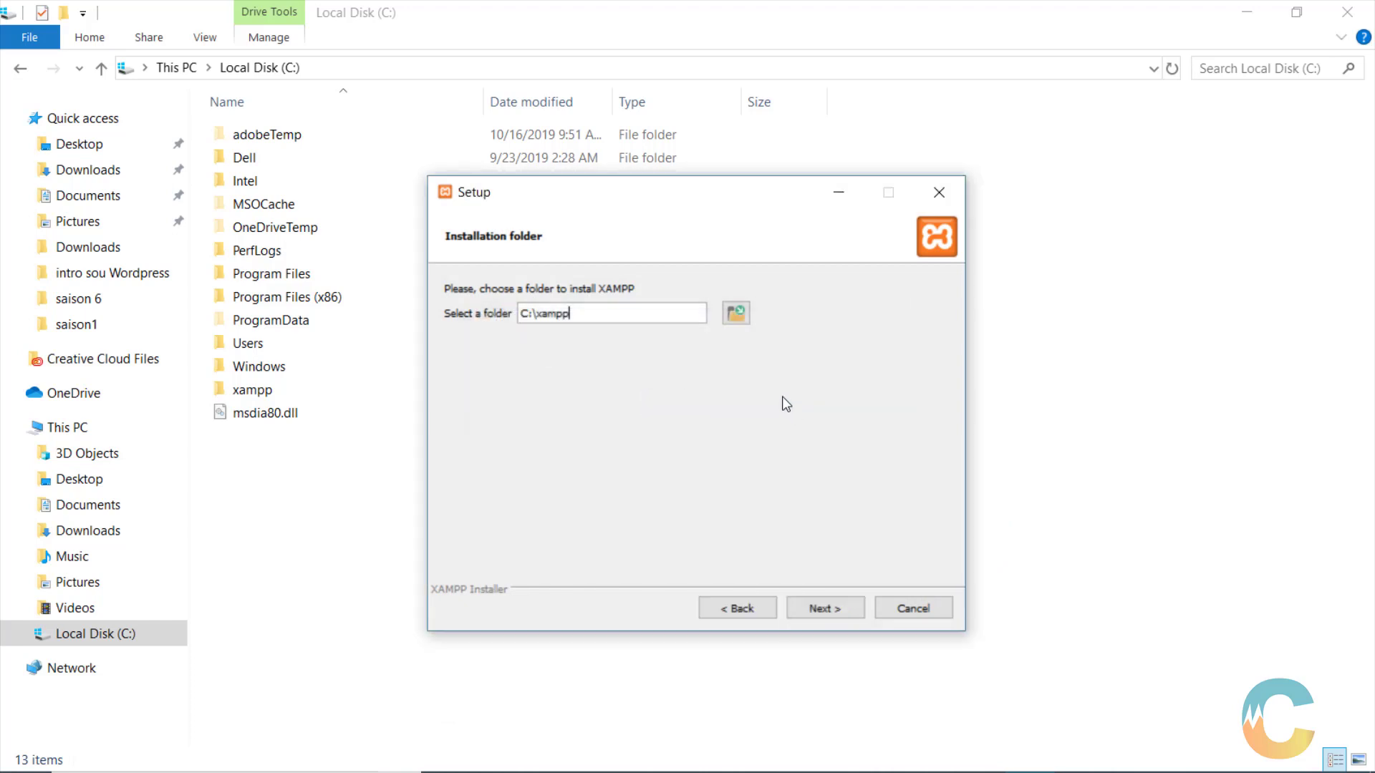
# - Create a new folder named test on Local Disk (C:) from the installation folder chooser
pyautogui.click(734, 315)
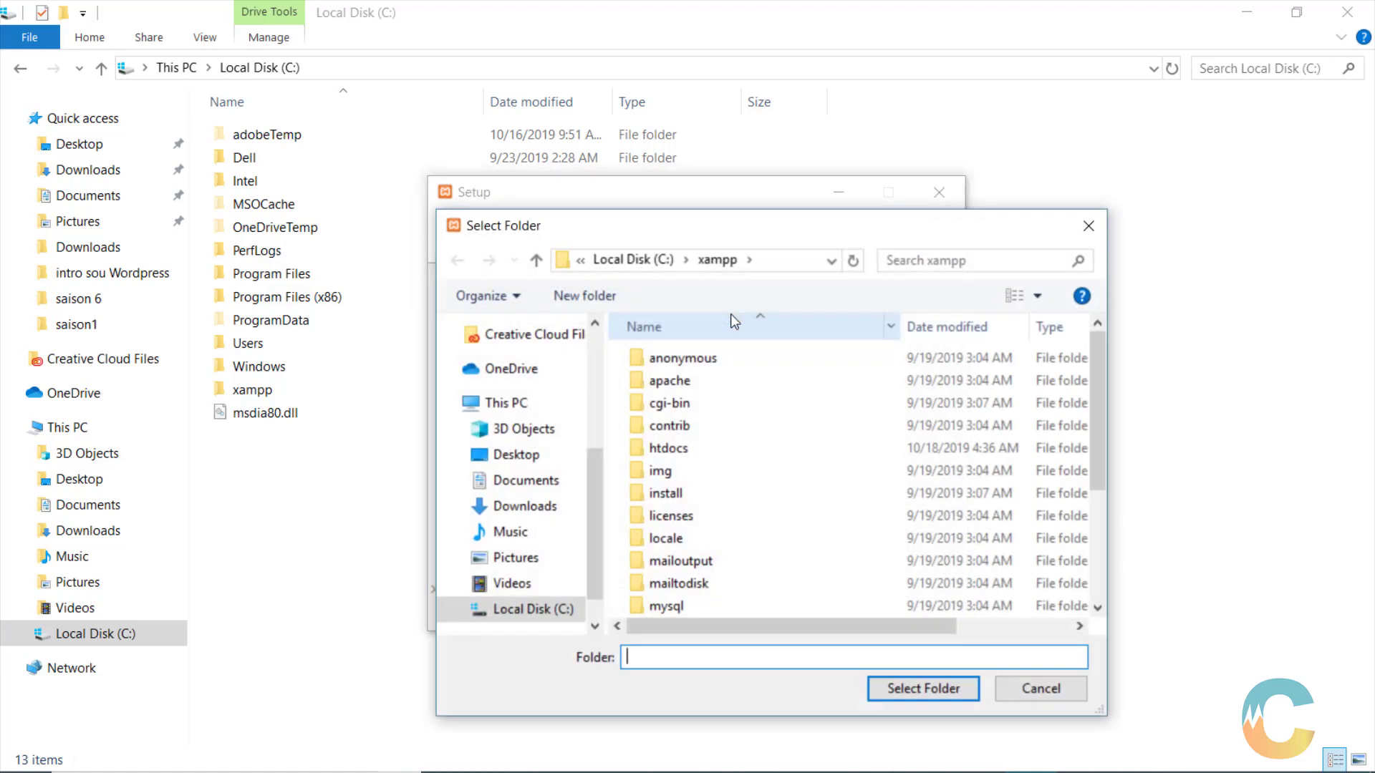
pyautogui.scroll(-3, 785, 460)
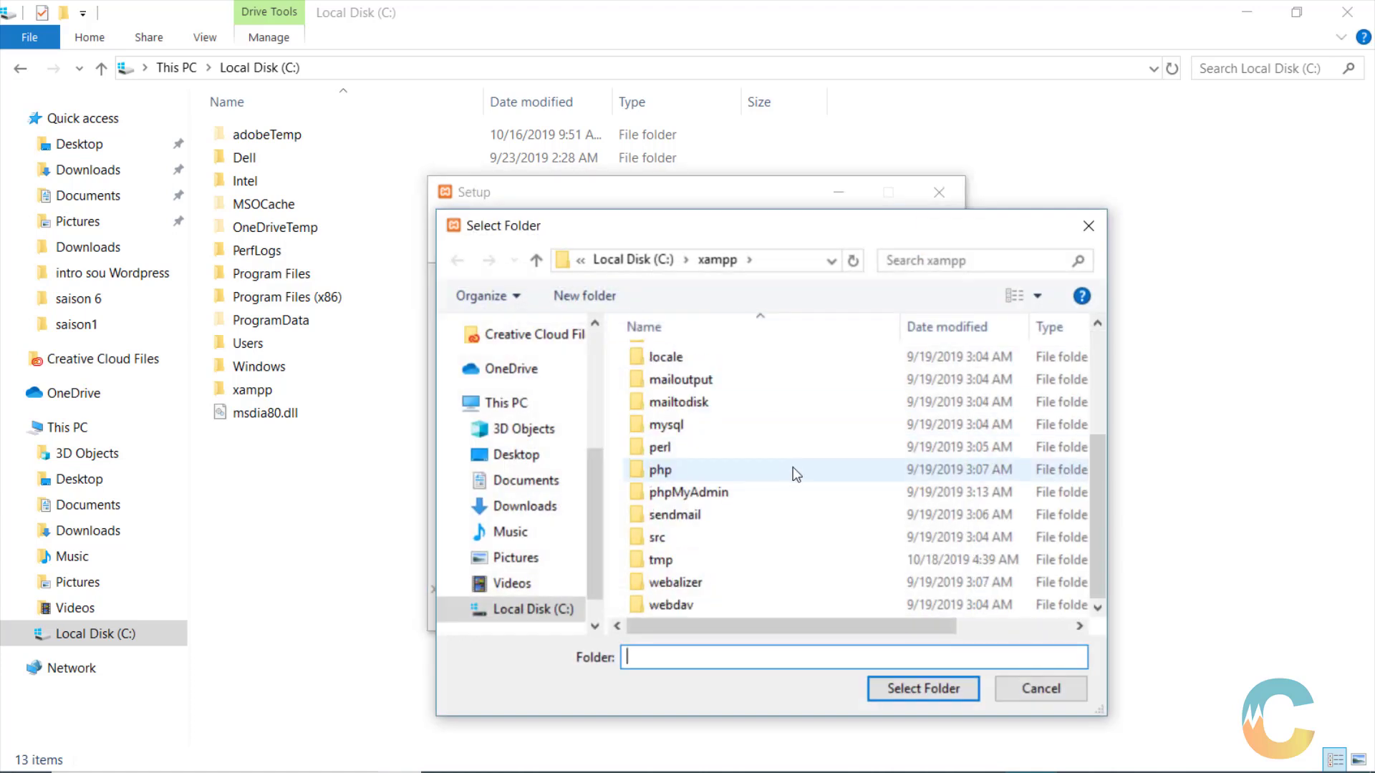
pyautogui.click(536, 260)
pyautogui.rightClick(812, 501)
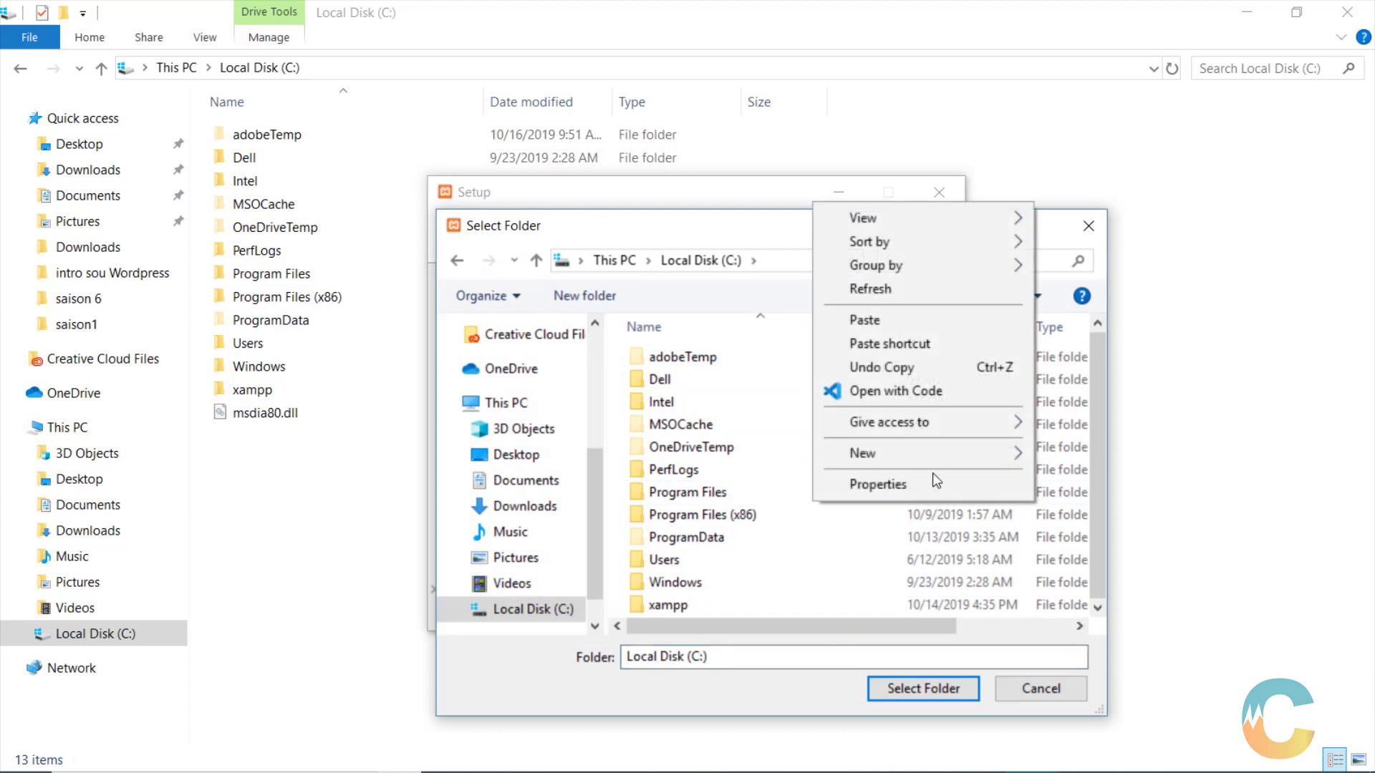
pyautogui.moveTo(1021, 448)
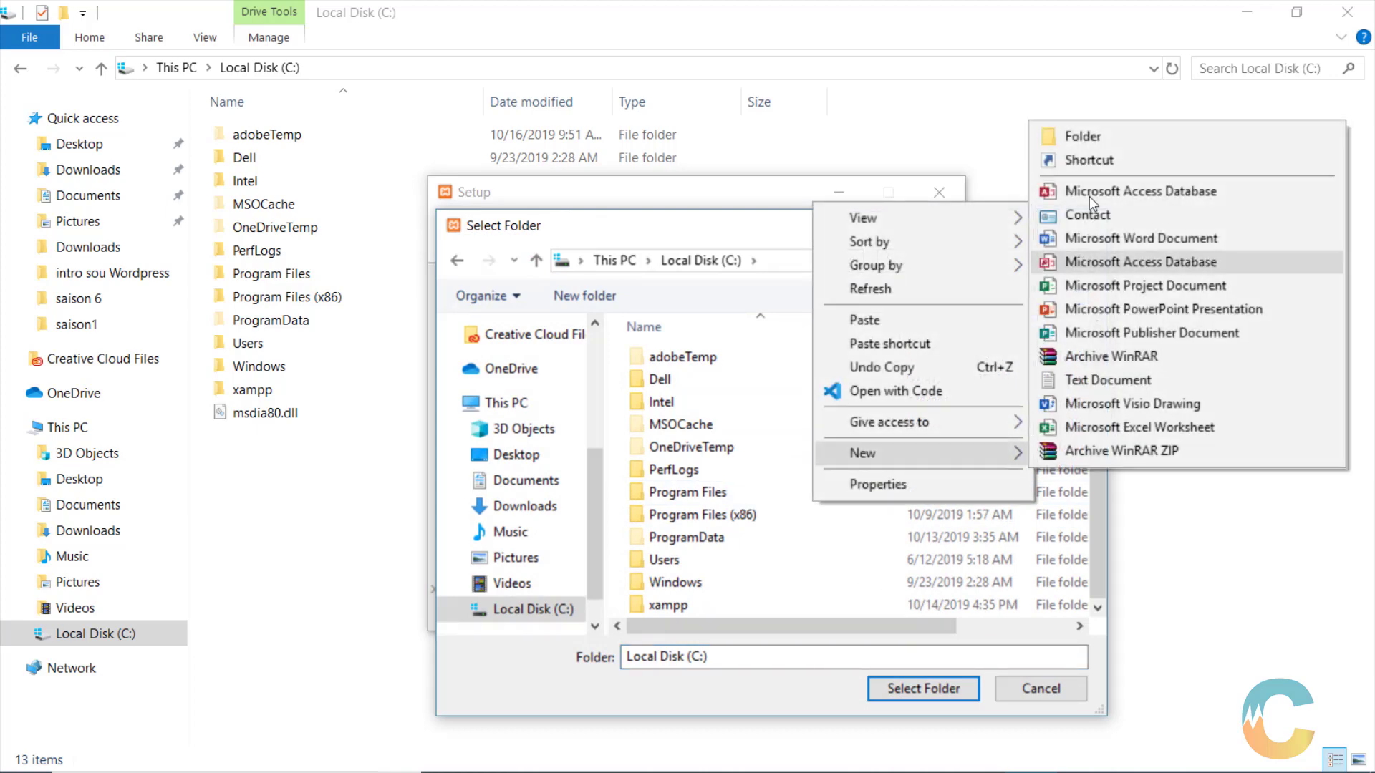
pyautogui.click(1086, 136)
pyautogui.write('test')
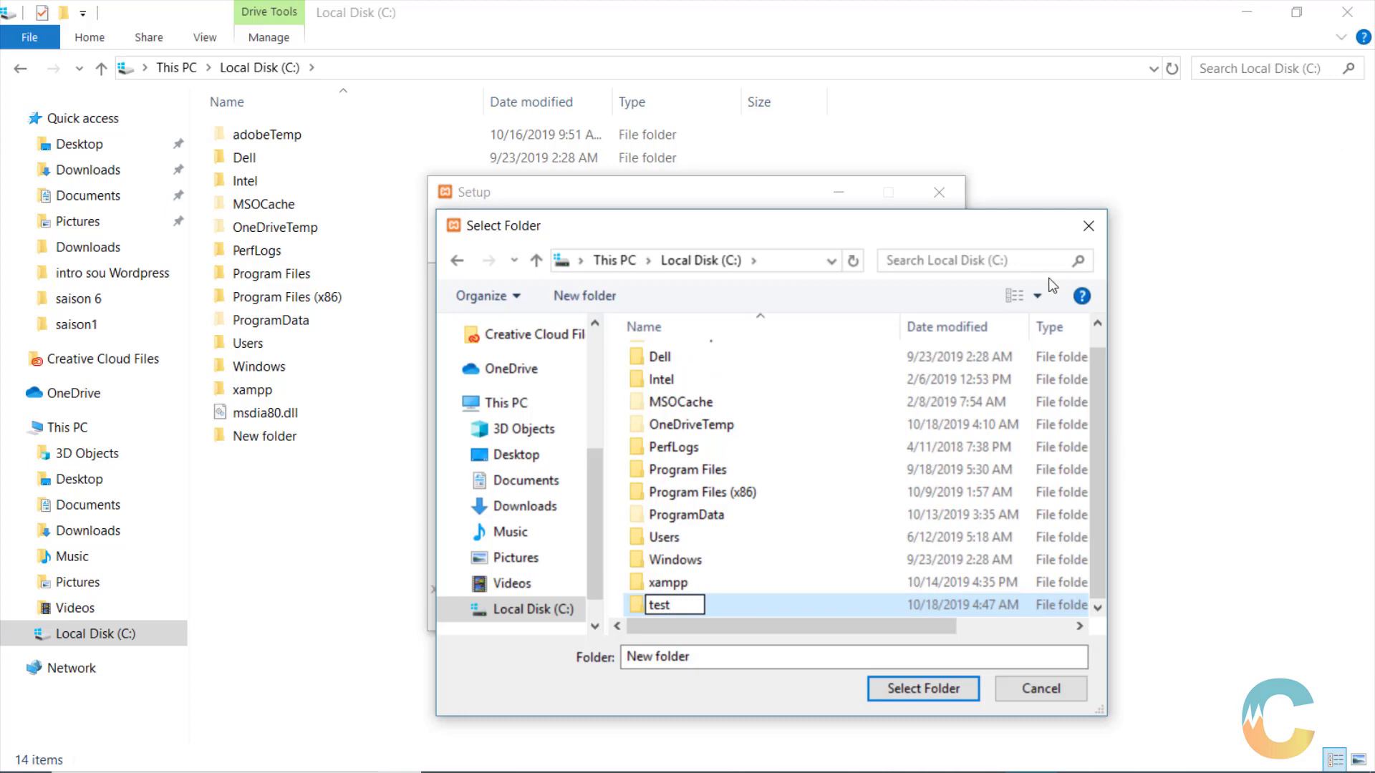
pyautogui.click(924, 689)
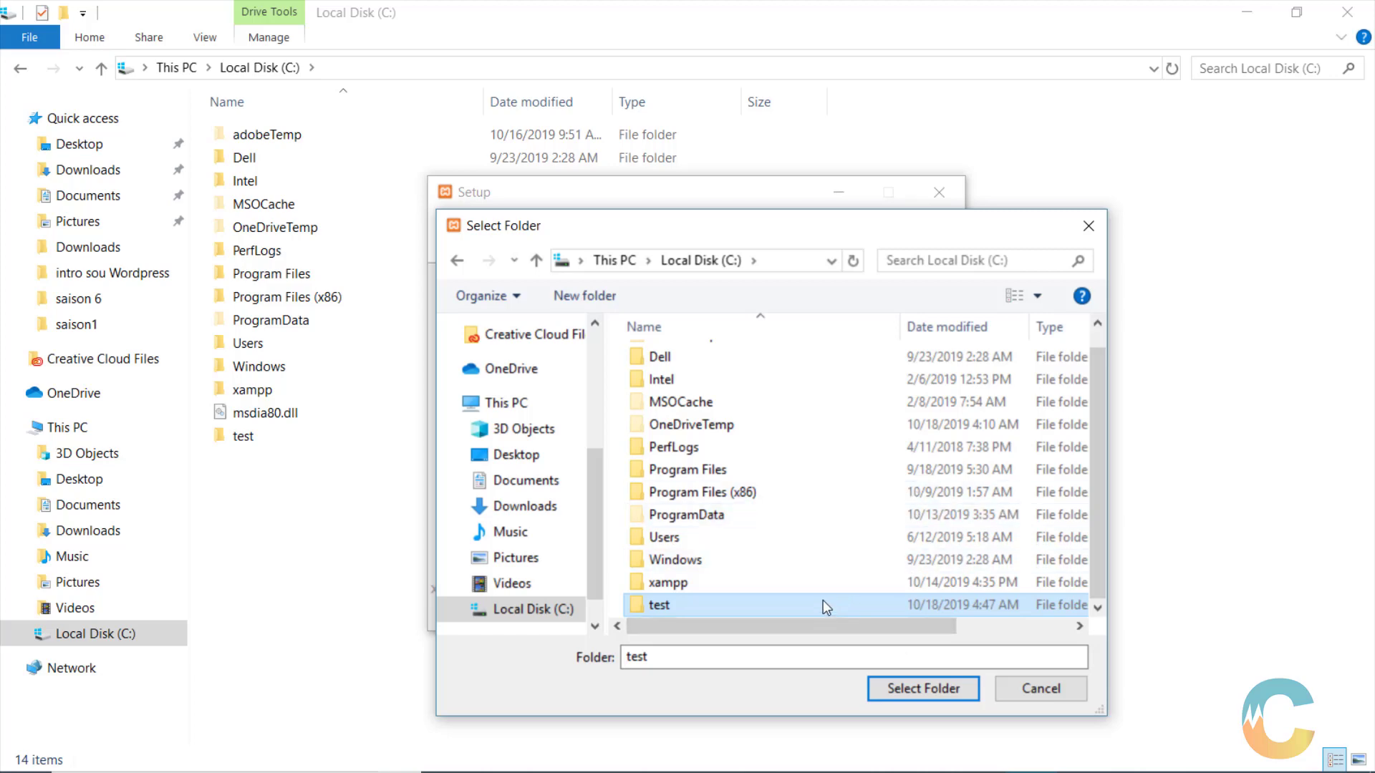
# - Choose the new C:\test folder as the XAMPP installation folder and continue the setup
pyautogui.press('Up')
pyautogui.press('Down')
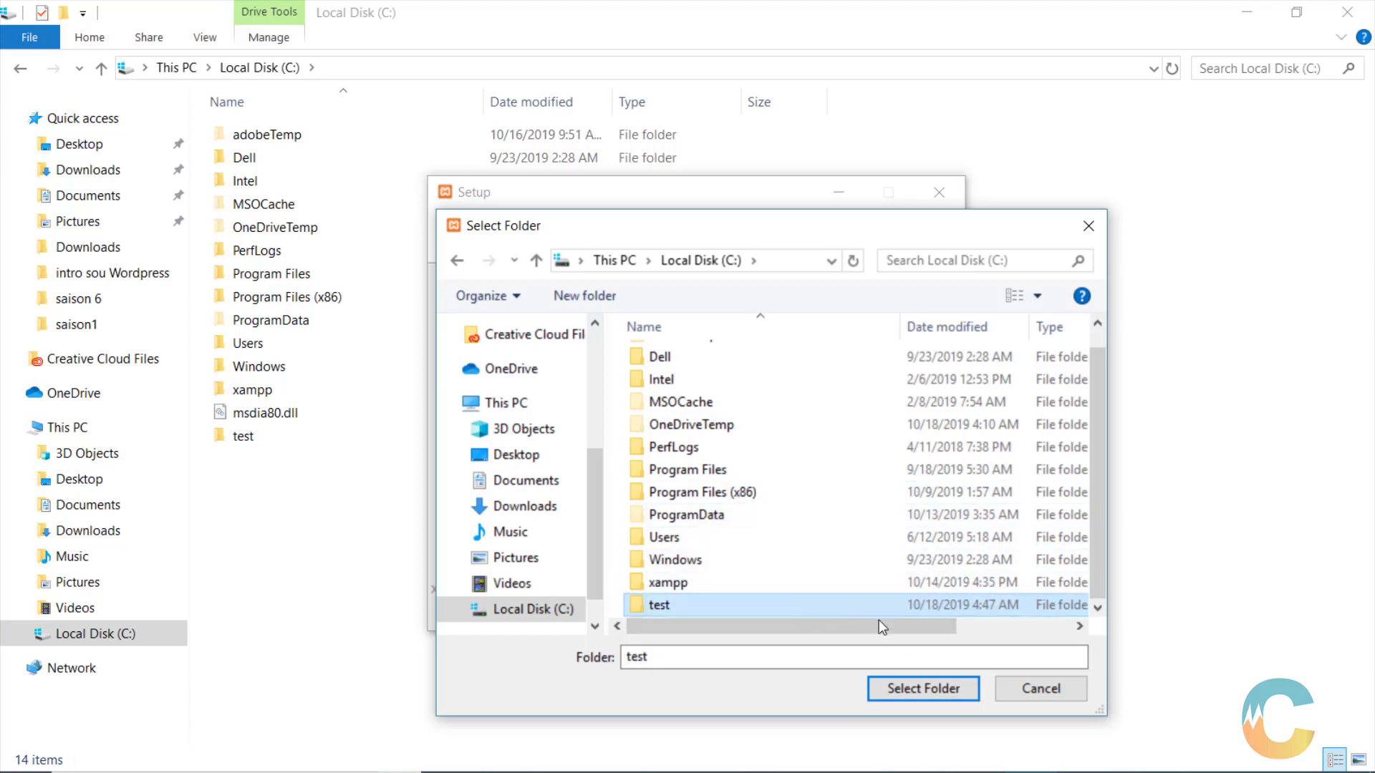
pyautogui.click(928, 688)
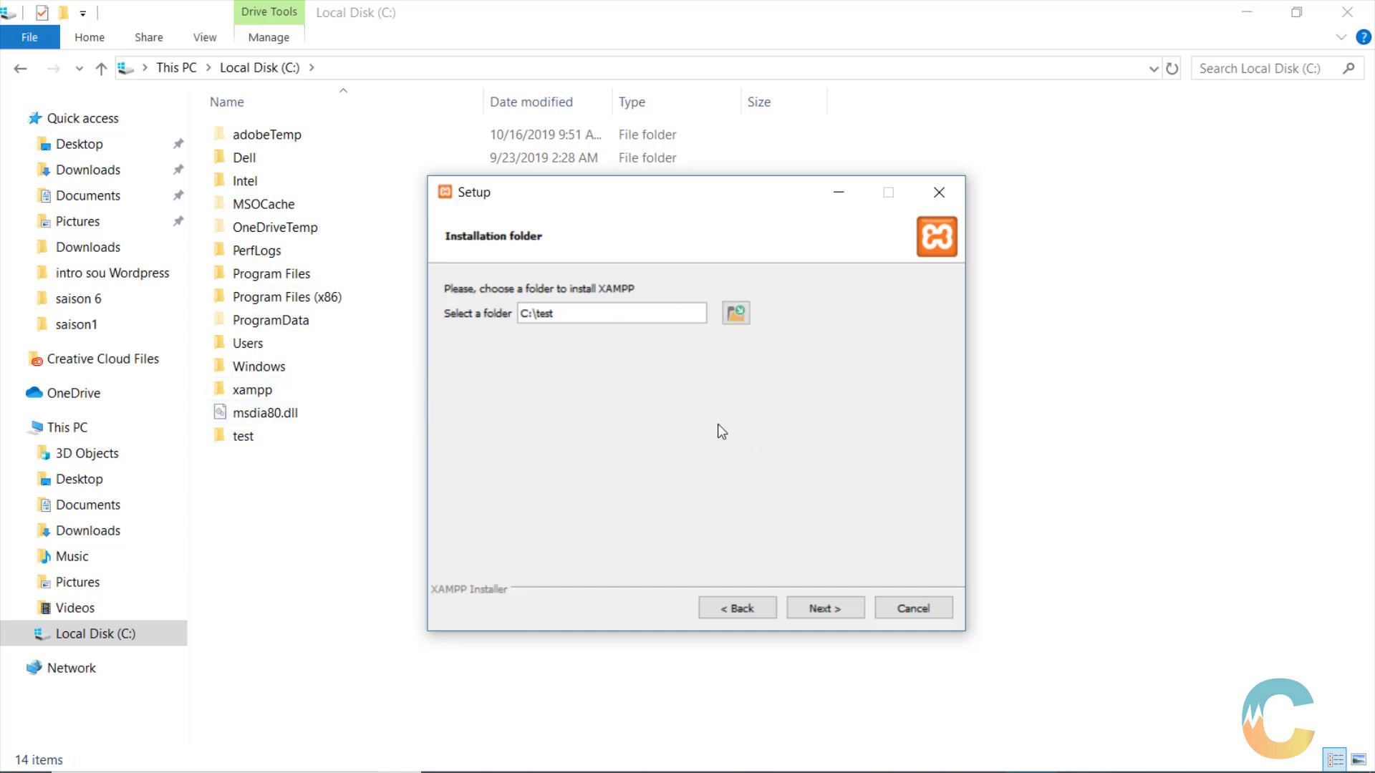
pyautogui.click(831, 606)
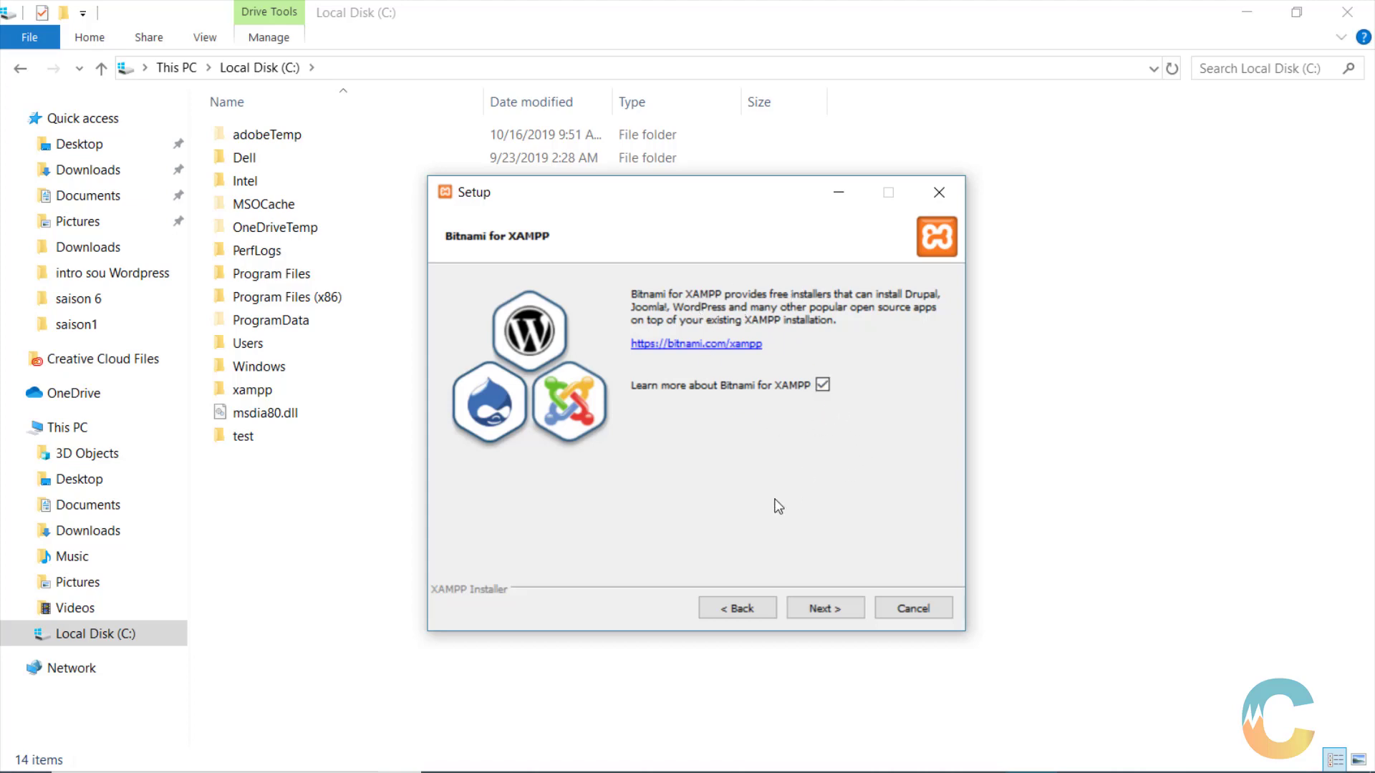
# - Continue past the setup's Bitnami page with its learn-more option enabled and look through the Bitnami for XAMPP modules web page
pyautogui.click(822, 608)
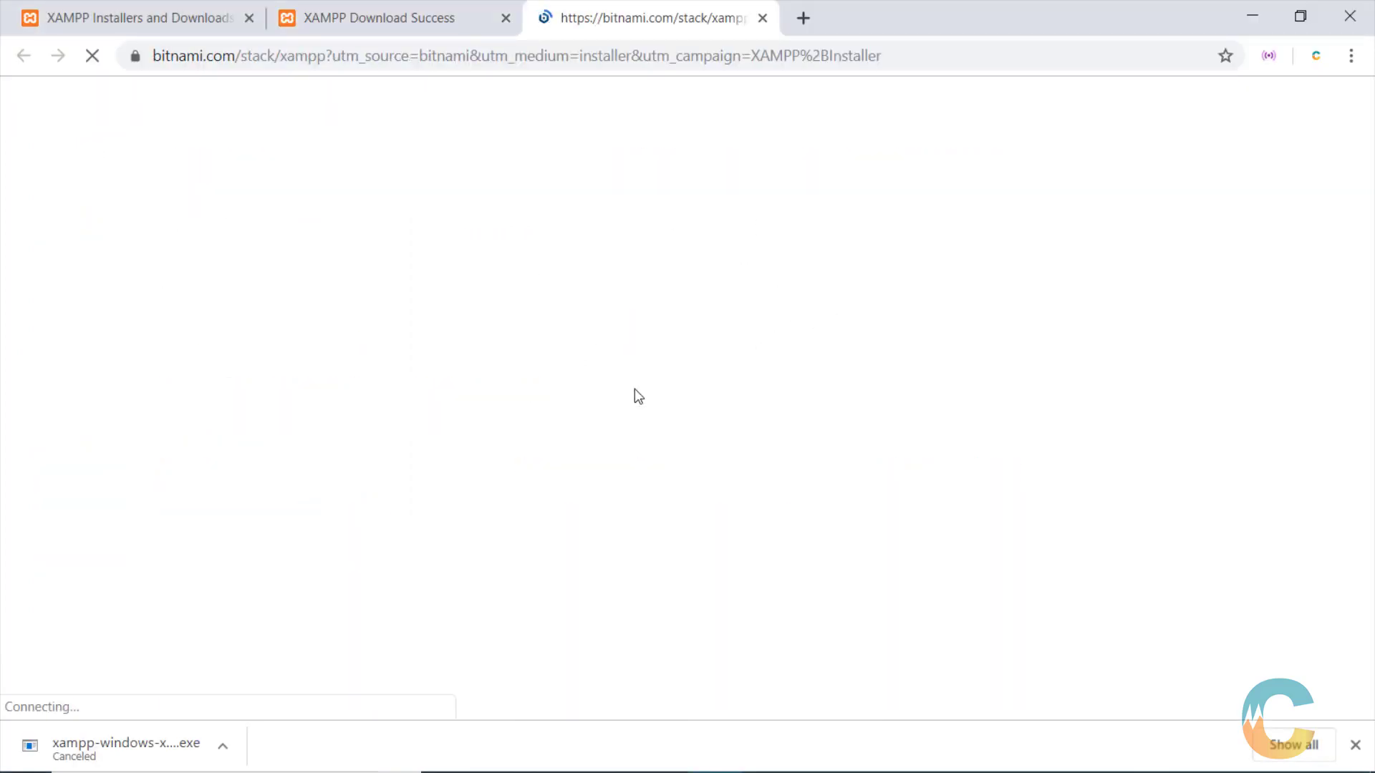
pyautogui.scroll(-2, 615, 331)
pyautogui.scroll(-15, 615, 331)
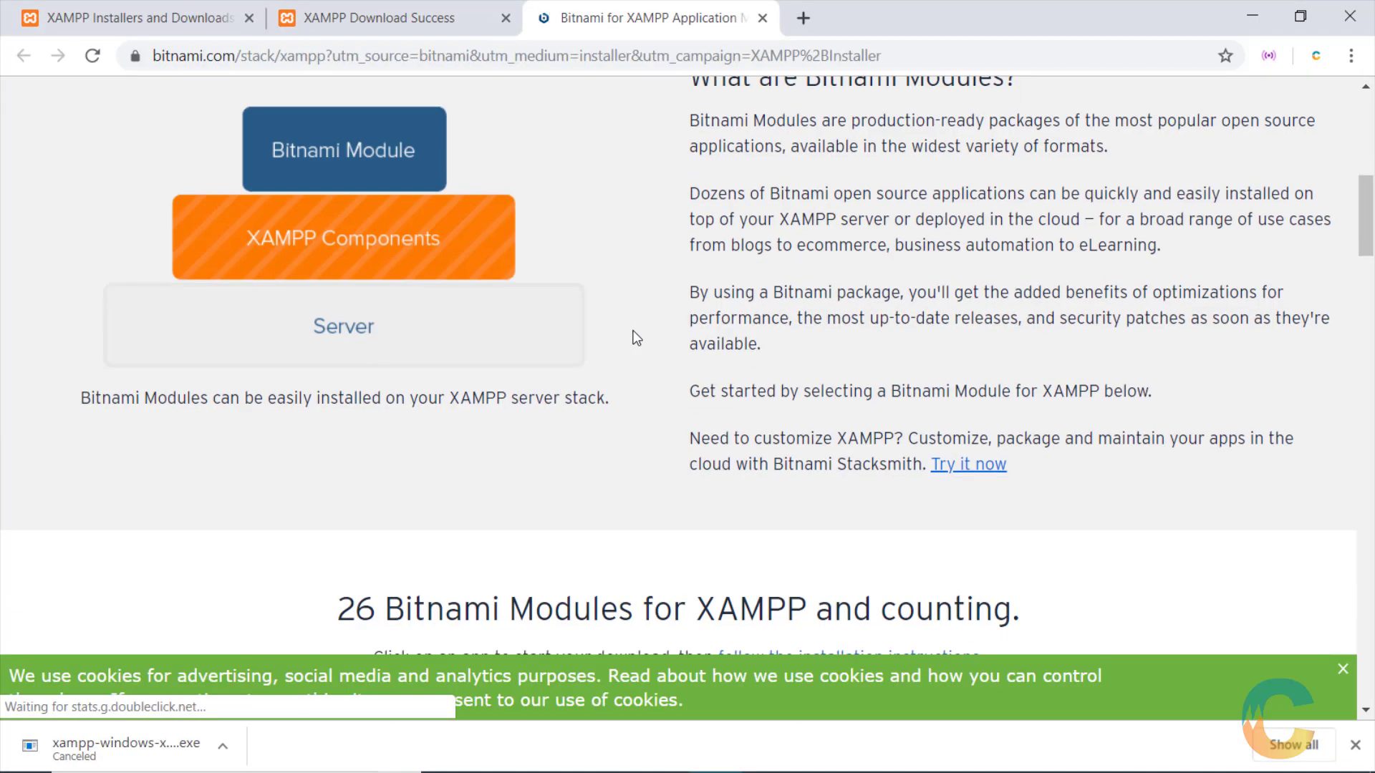
pyautogui.scroll(-1, 649, 336)
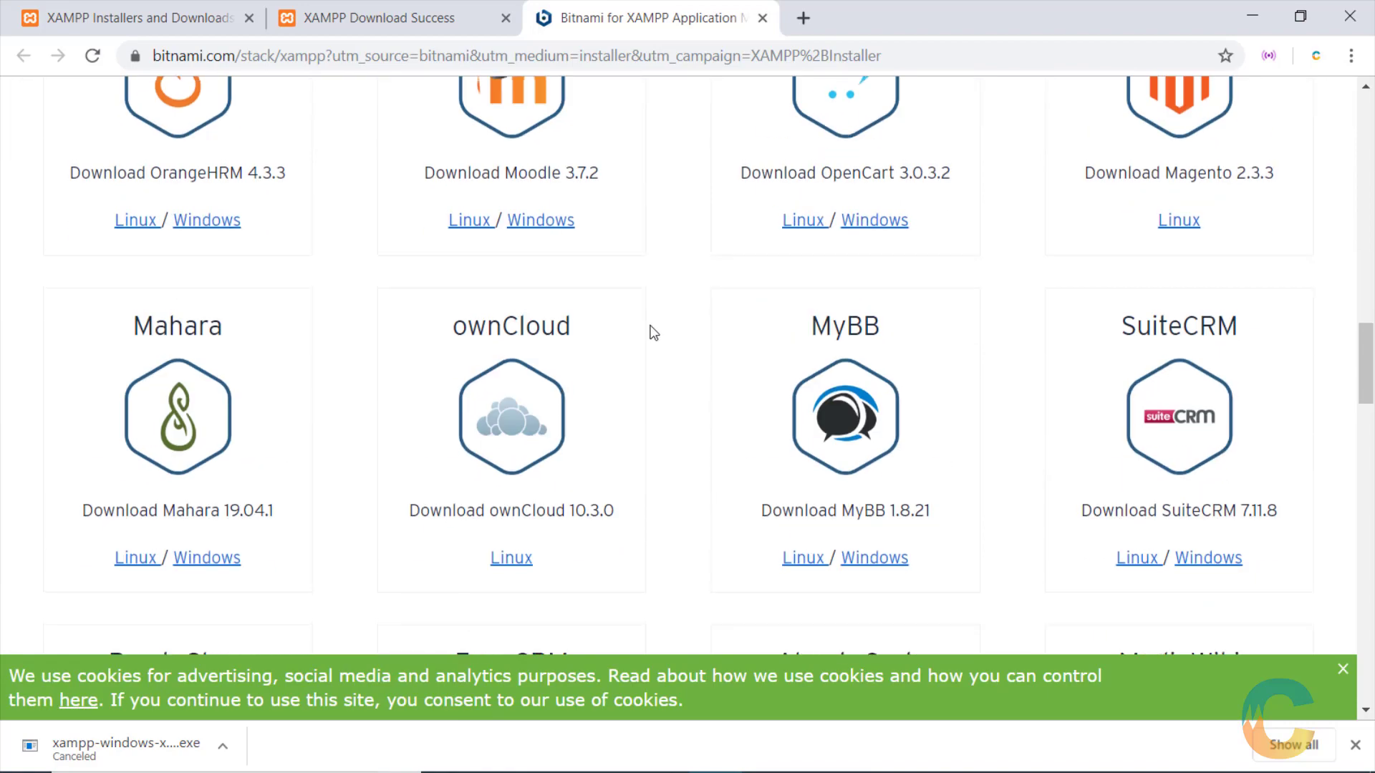
pyautogui.scroll(15, 651, 333)
pyautogui.scroll(8, 653, 332)
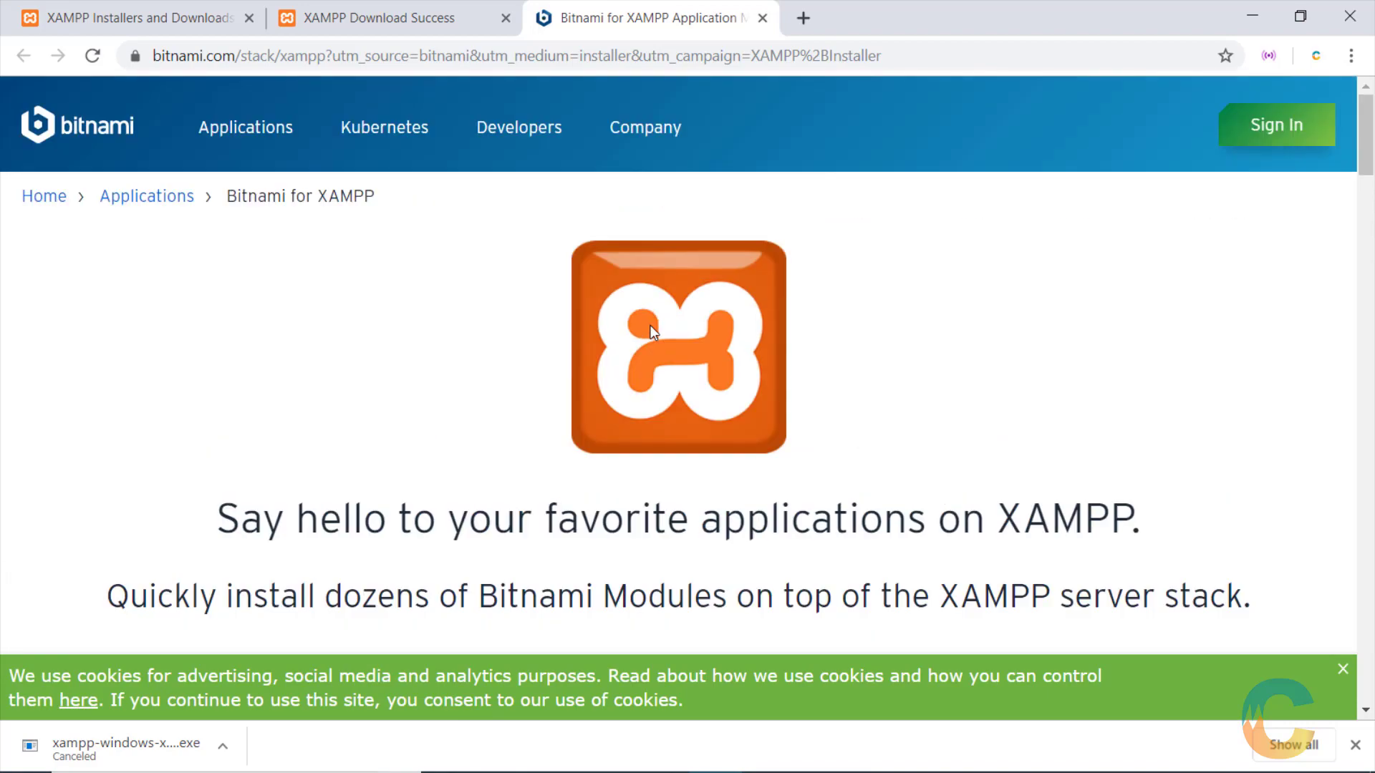
# - Return to the XAMPP setup and start the installation
pyautogui.click(1031, 764)
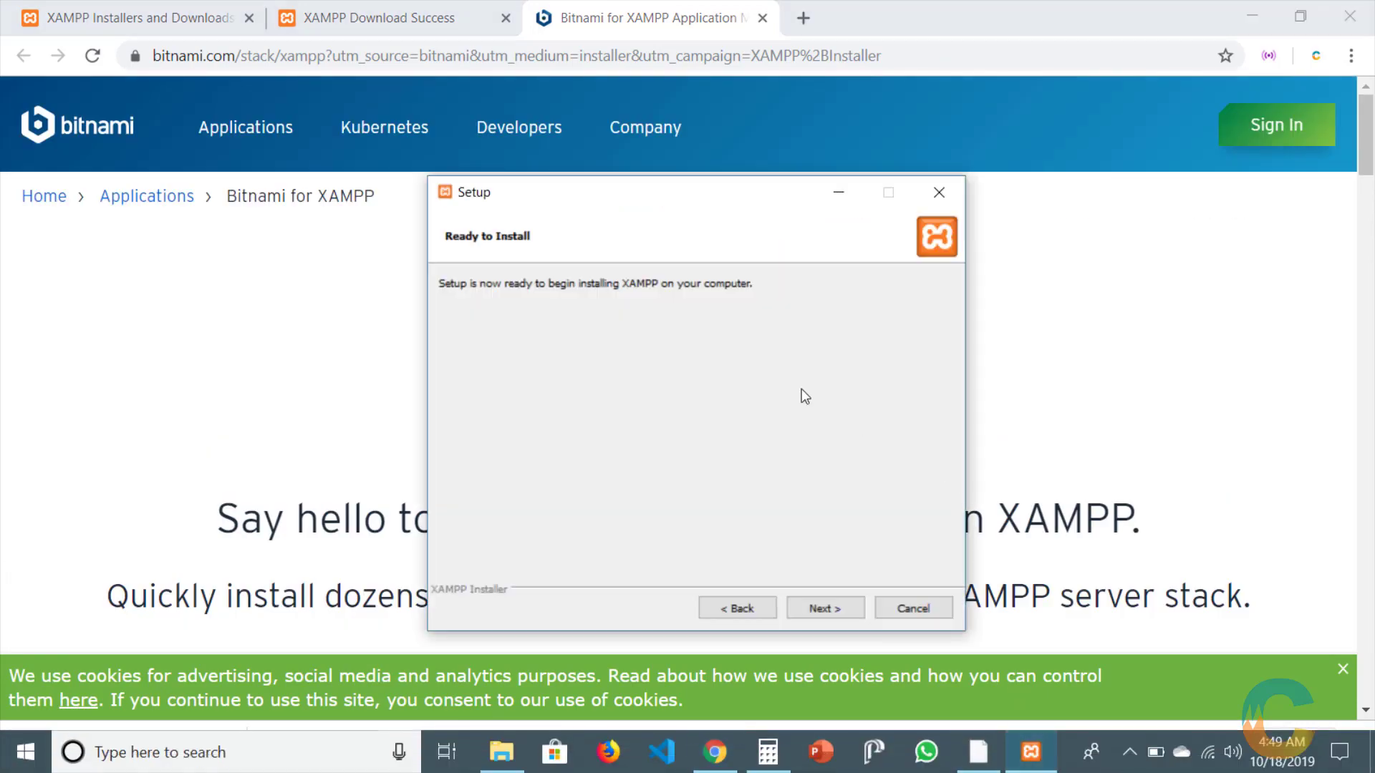
pyautogui.click(822, 606)
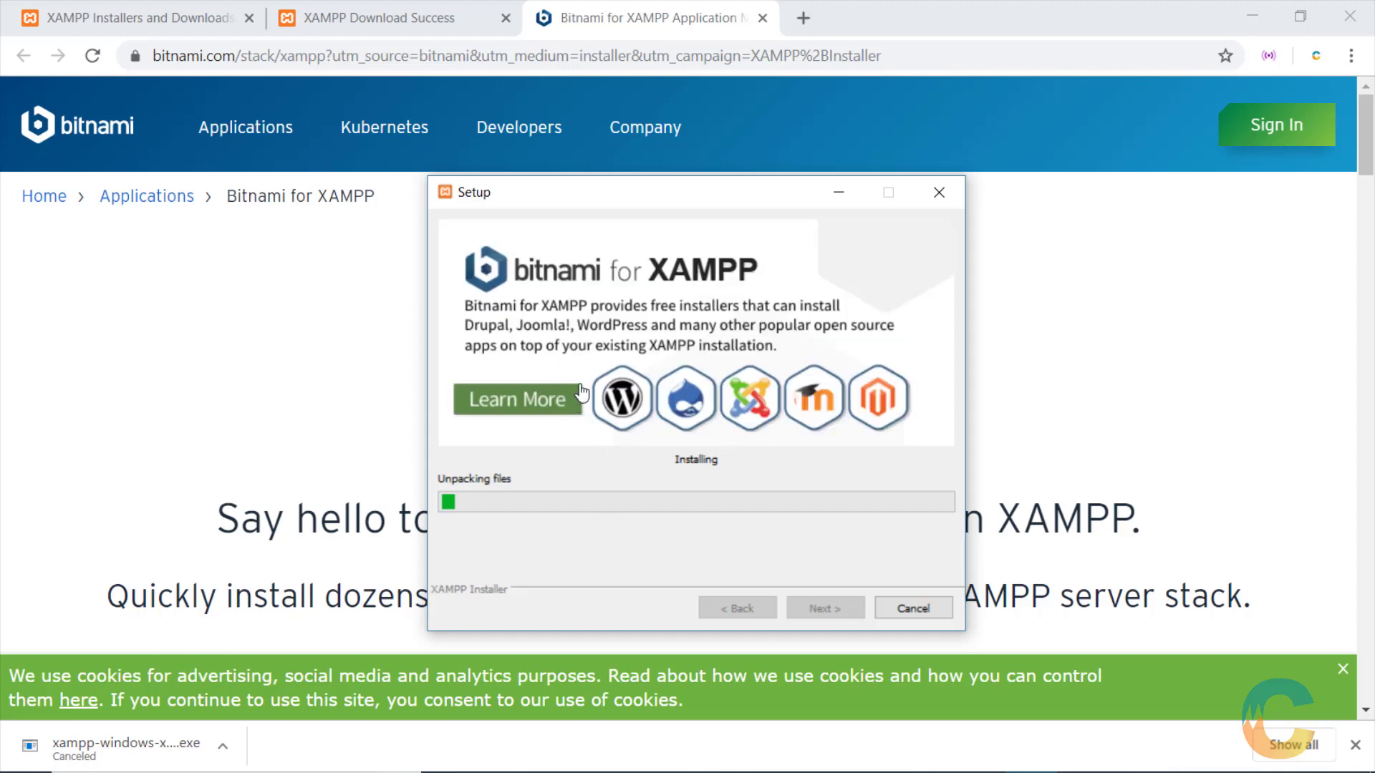
# - Switch to File Explorer and look through the contents of the existing xampp folder on Local Disk (C:)
pyautogui.click(510, 765)
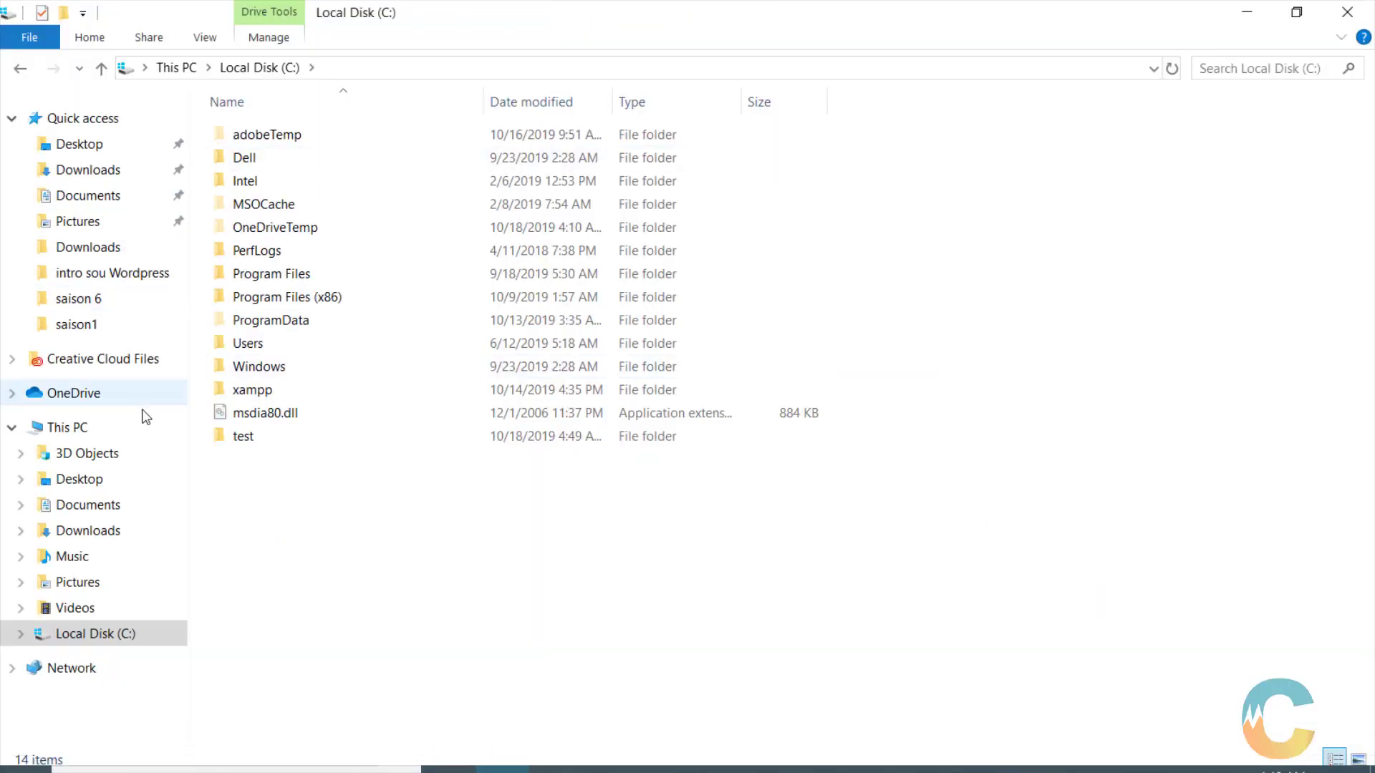
pyautogui.click(101, 428)
pyautogui.doubleClick(303, 308)
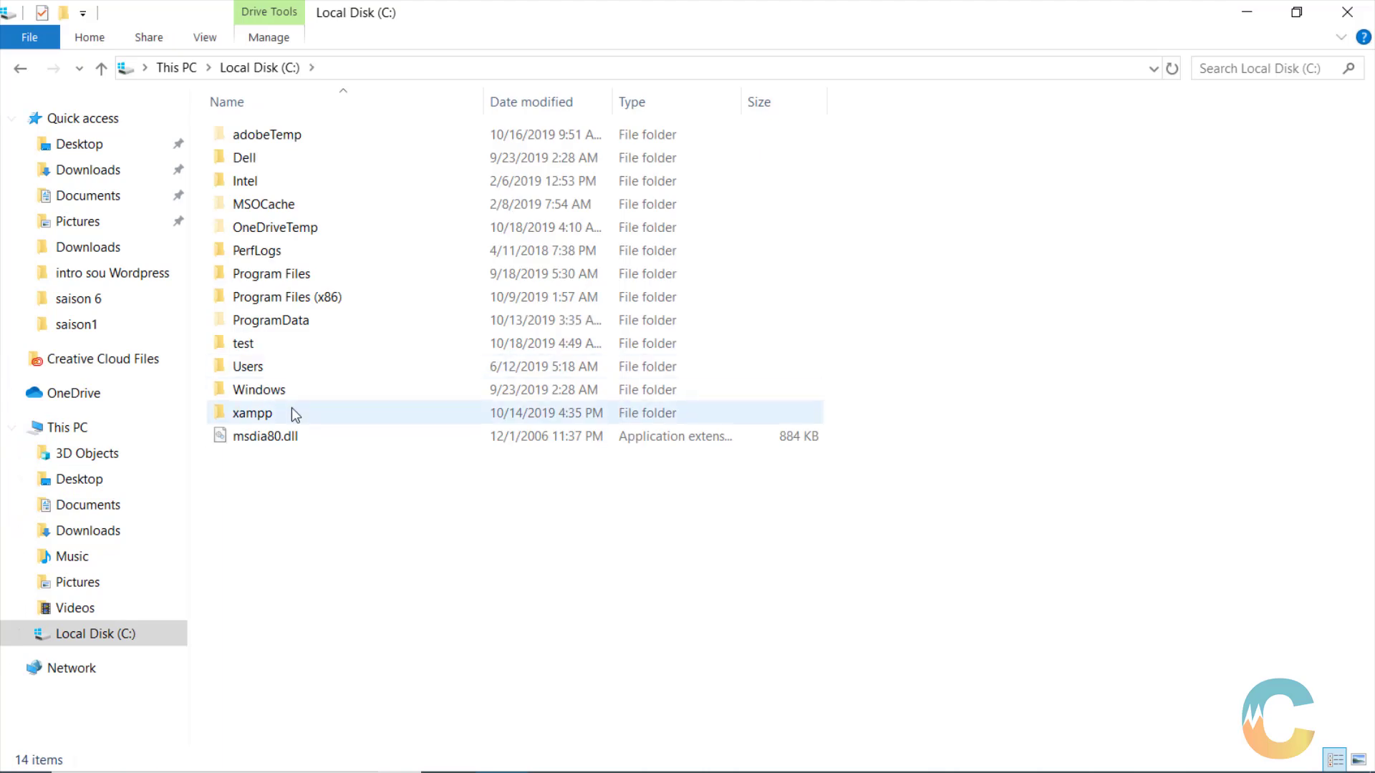
pyautogui.doubleClick(291, 408)
pyautogui.scroll(-7, 304, 677)
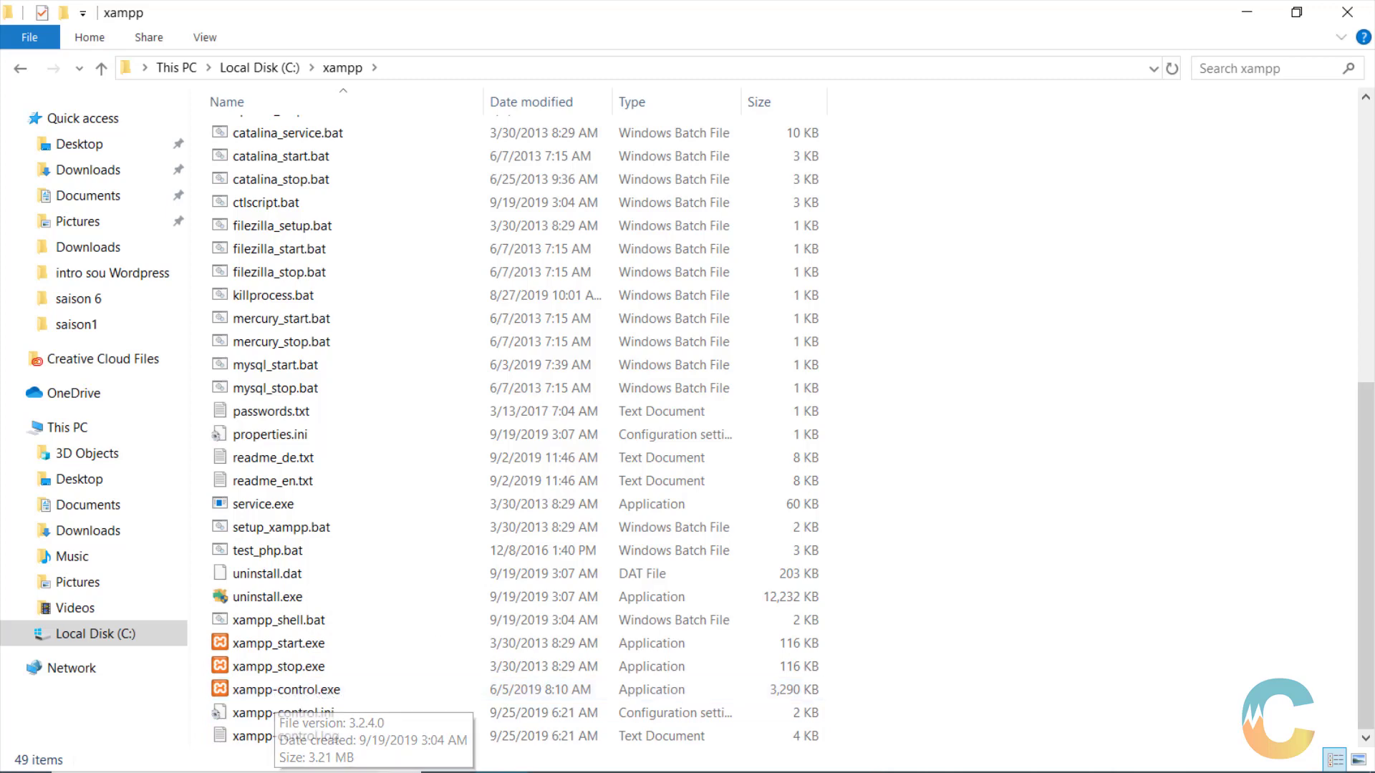
# - Return to the XAMPP setup and cancel the running installation
pyautogui.moveTo(935, 756)
pyautogui.click(1031, 753)
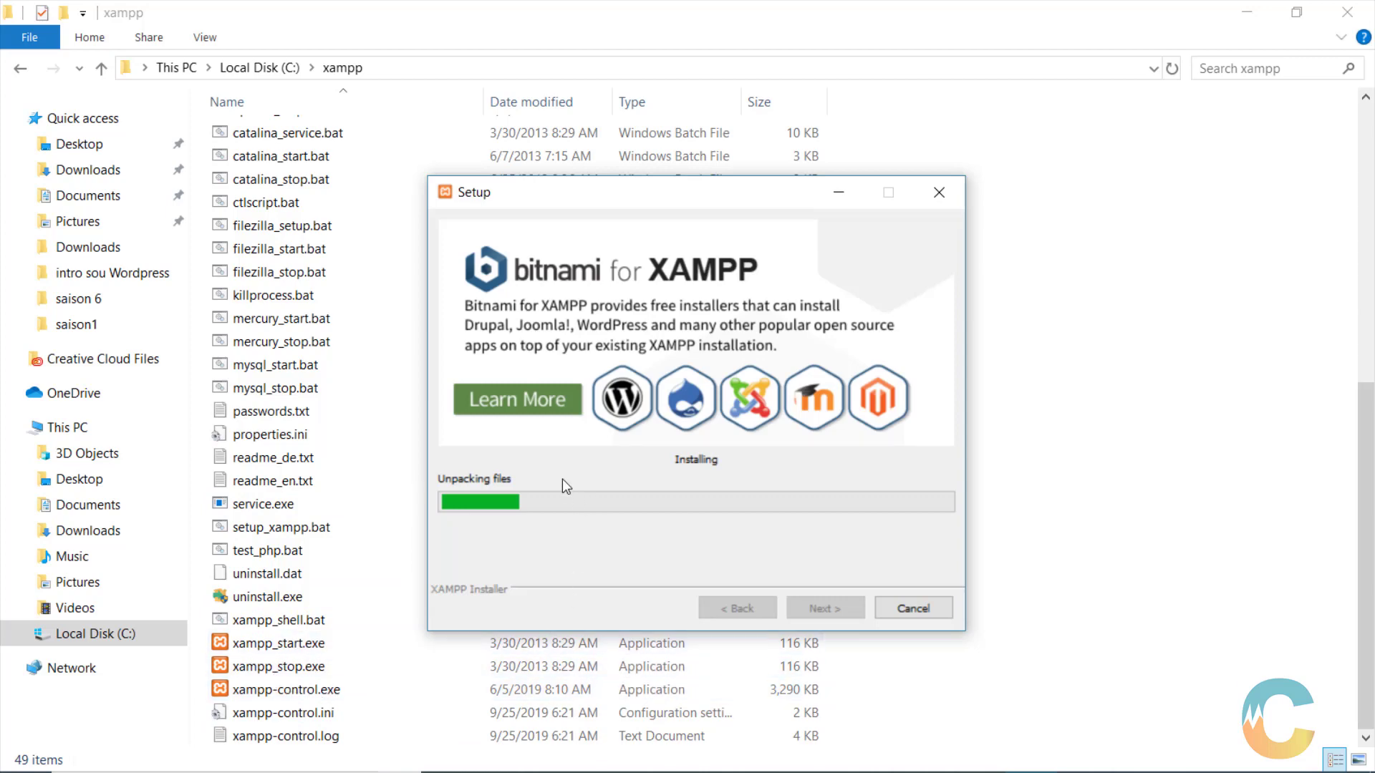
pyautogui.click(912, 610)
pyautogui.click(649, 399)
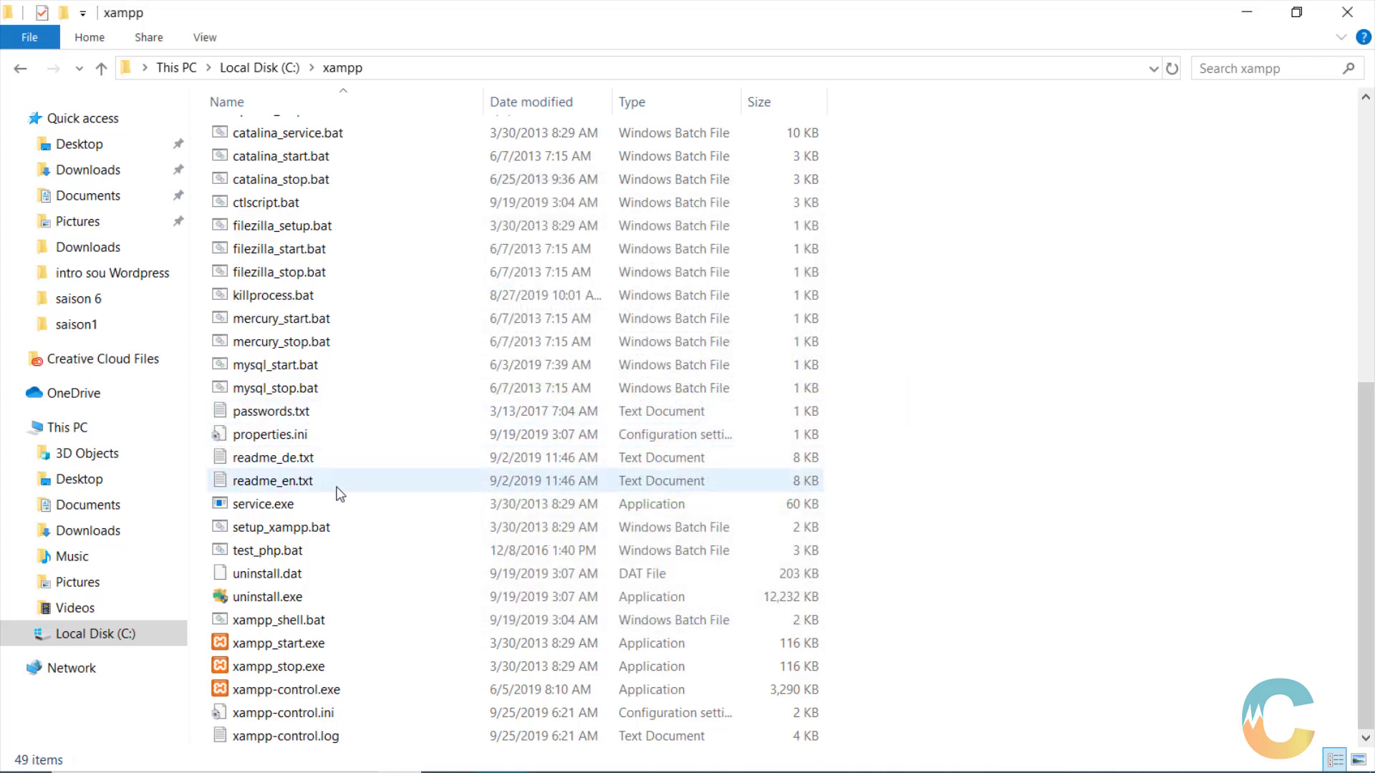
# - Go back to Local Disk (C:) and reopen the xampp folder to locate the control panel executable
pyautogui.click(100, 69)
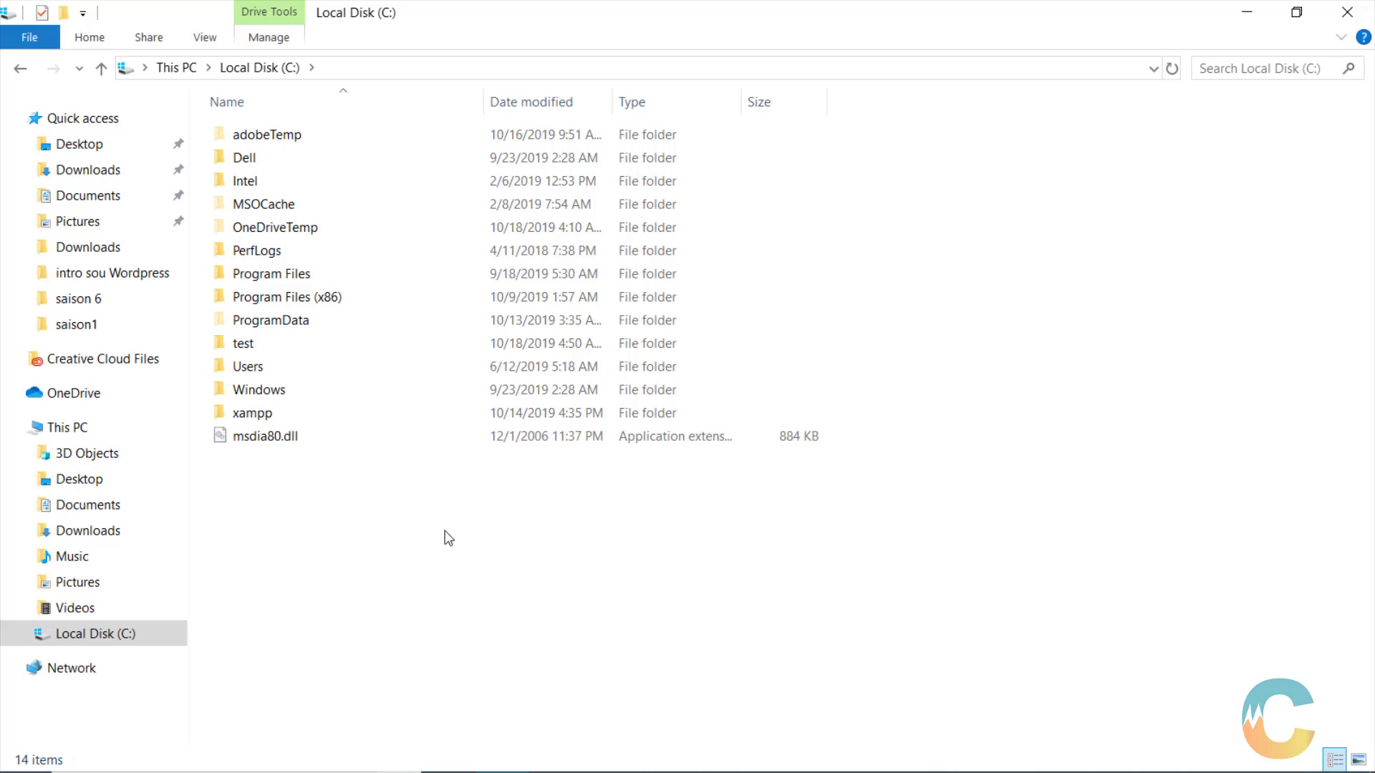
pyautogui.moveTo(572, 771)
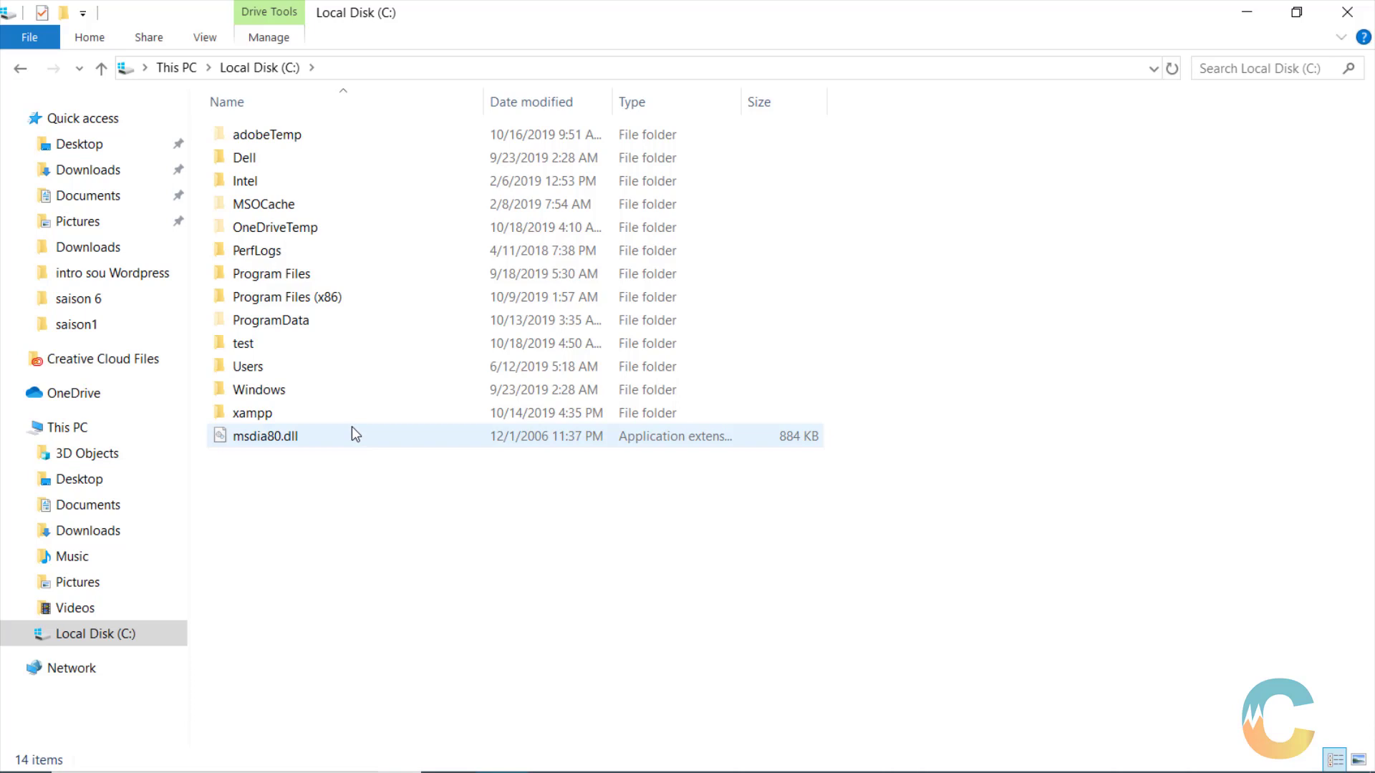
pyautogui.moveTo(351, 428)
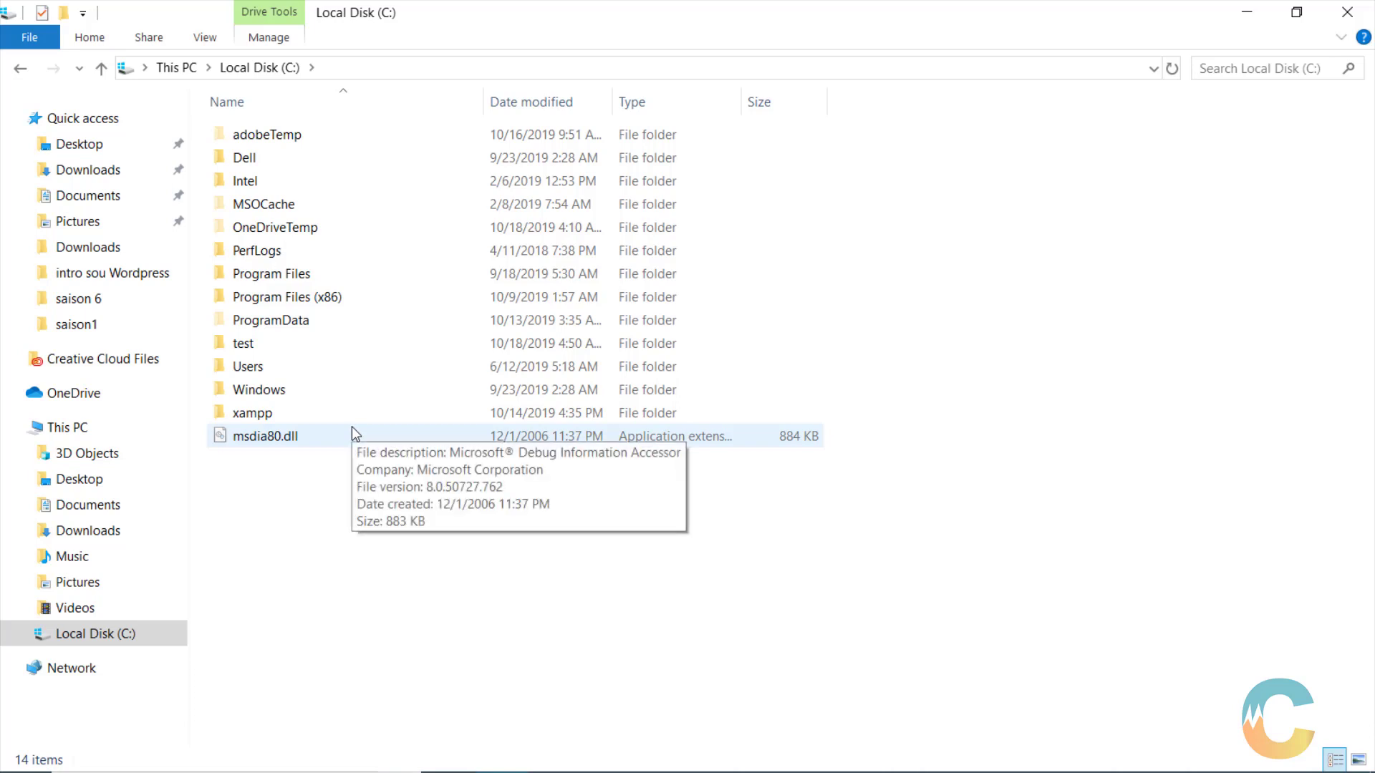
pyautogui.doubleClick(282, 417)
pyautogui.scroll(-1, 364, 479)
pyautogui.scroll(-7, 363, 479)
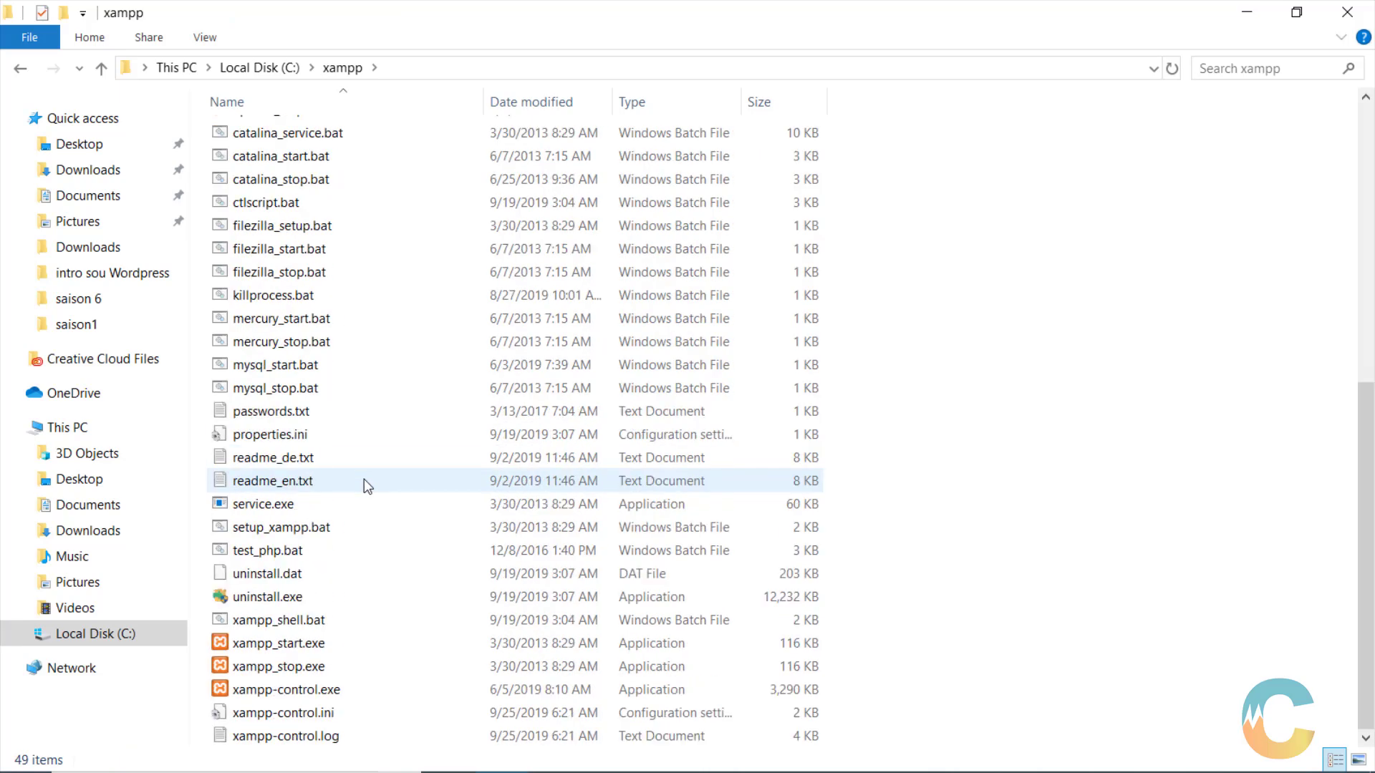
# - Run xampp-control.exe as administrator, check the module services in the XAMPP Control Panel, and close it
pyautogui.click(296, 691)
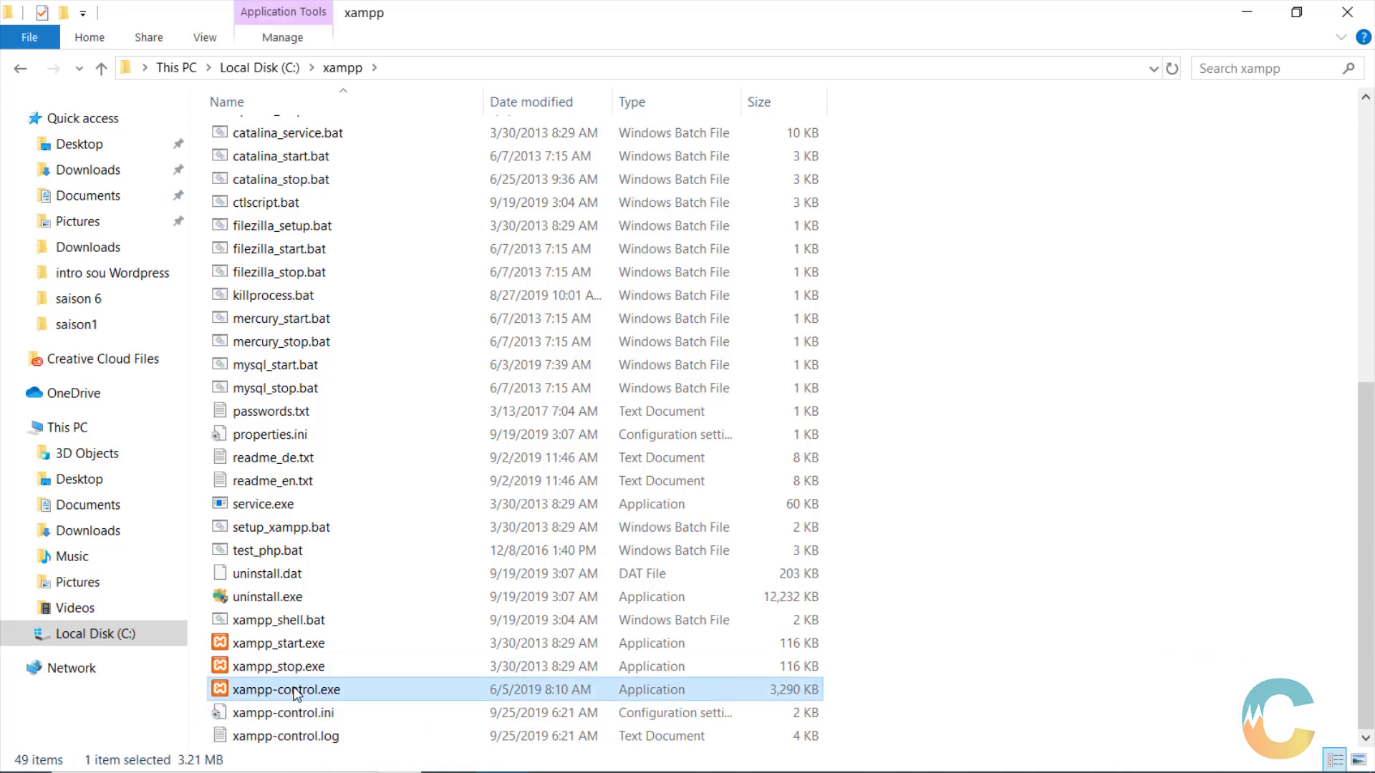
pyautogui.rightClick(296, 693)
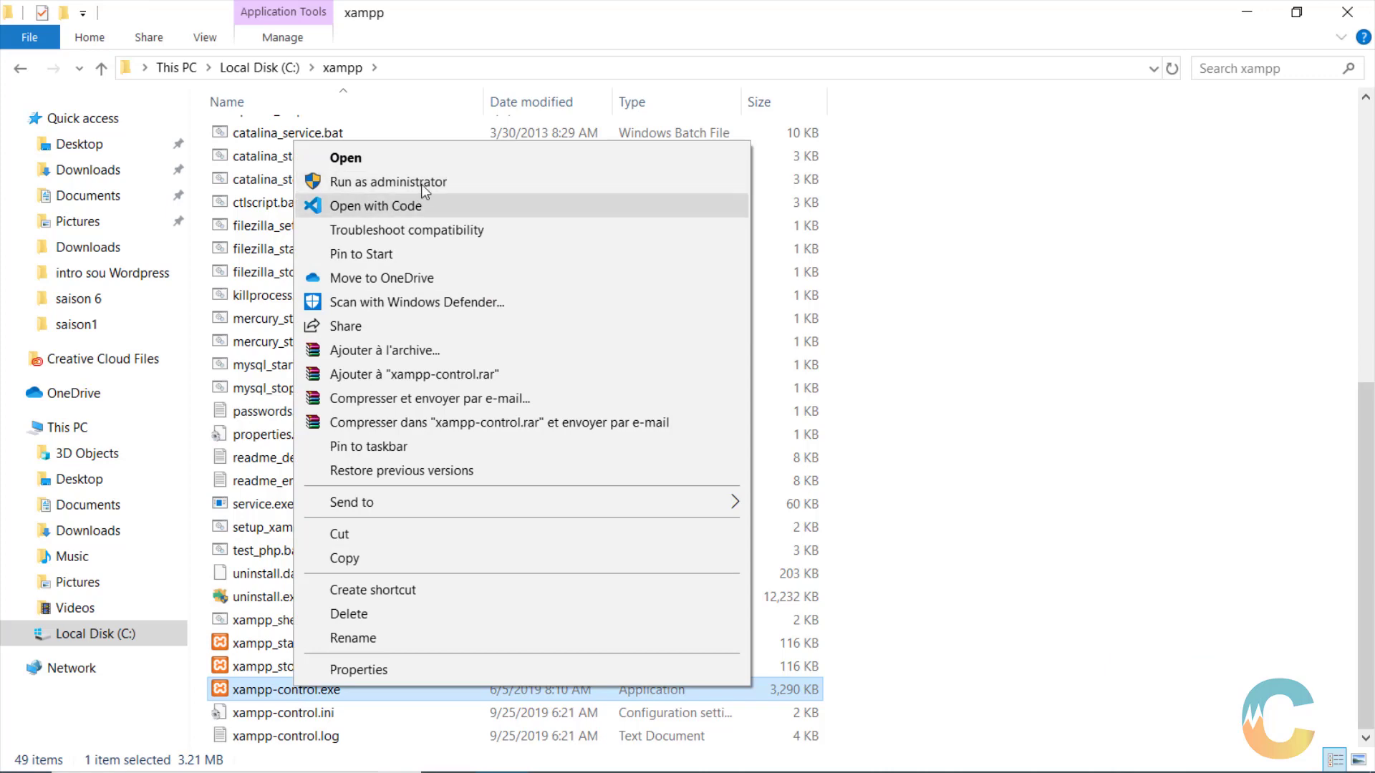
pyautogui.click(1254, 451)
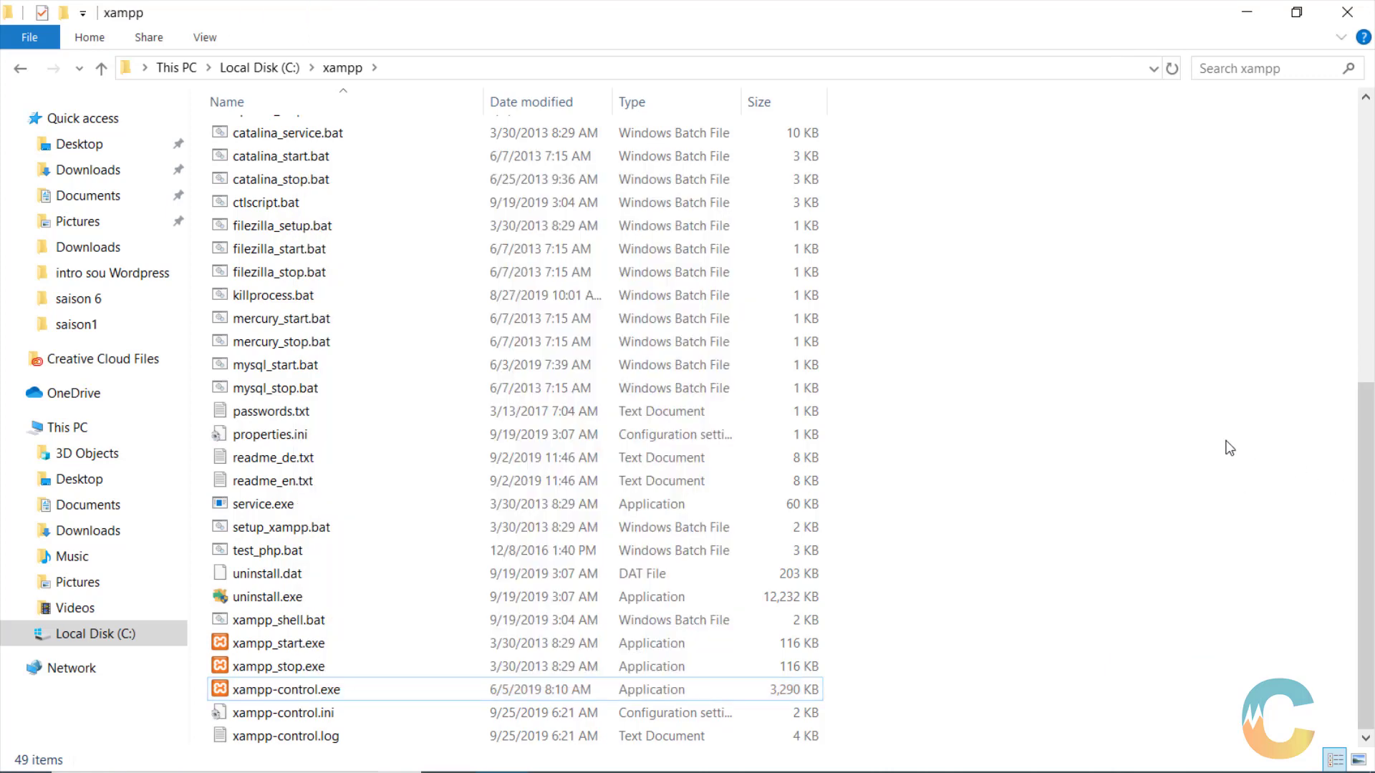
pyautogui.click(292, 691)
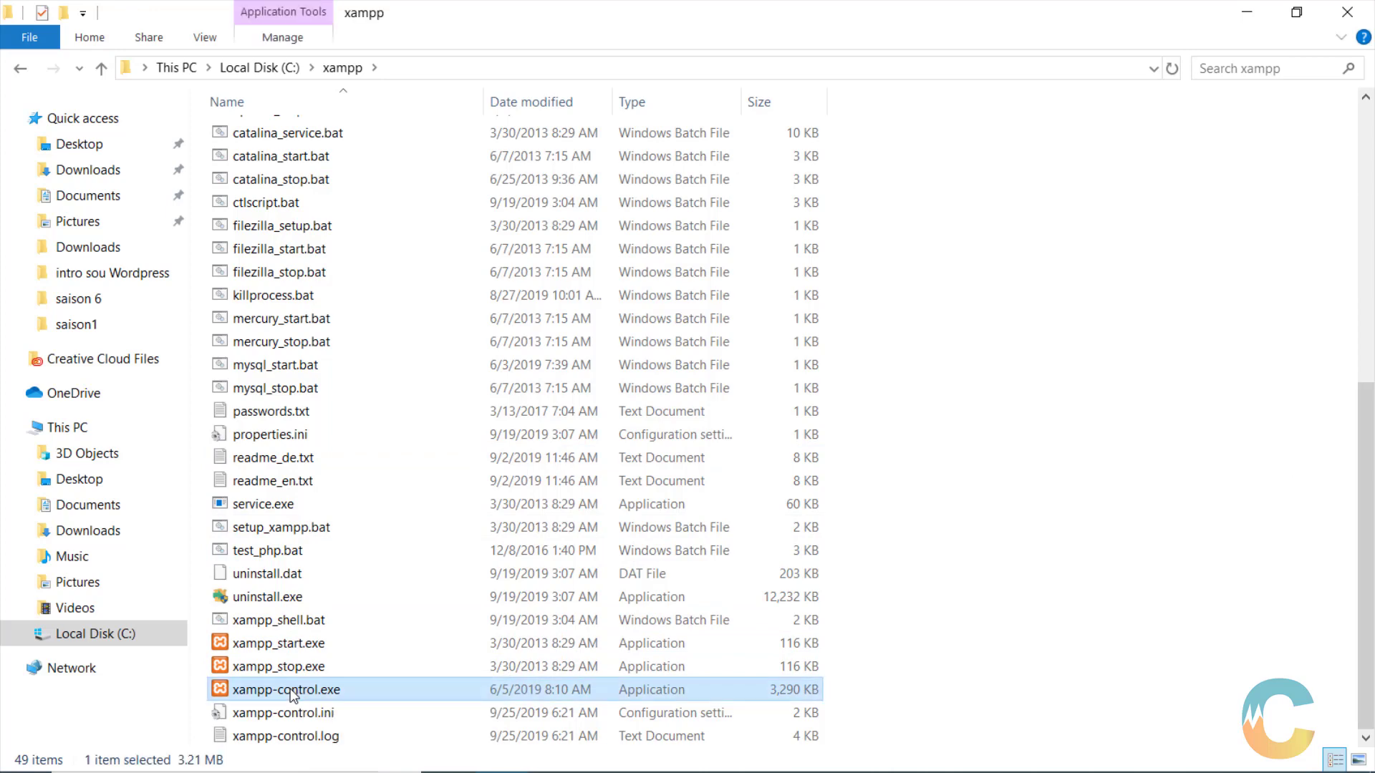
pyautogui.rightClick(291, 690)
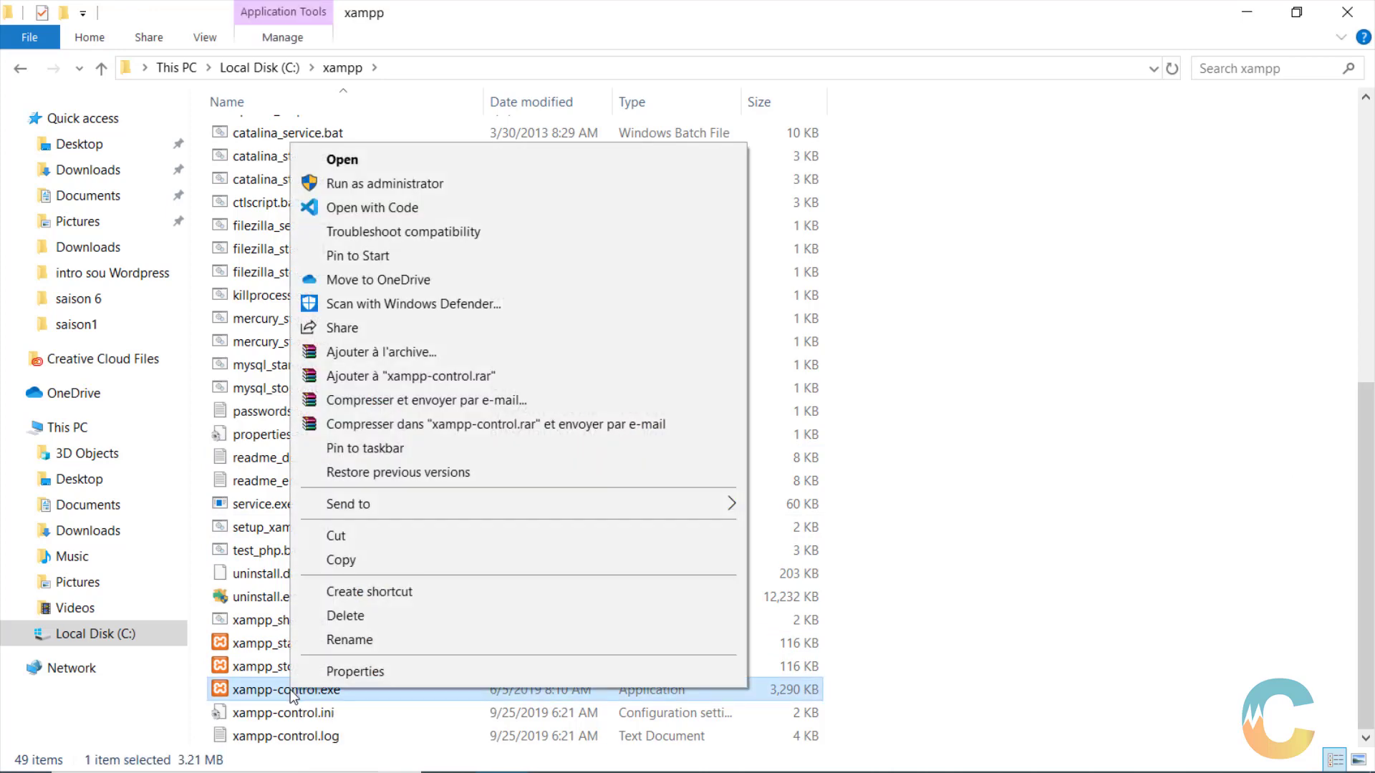
pyautogui.click(421, 182)
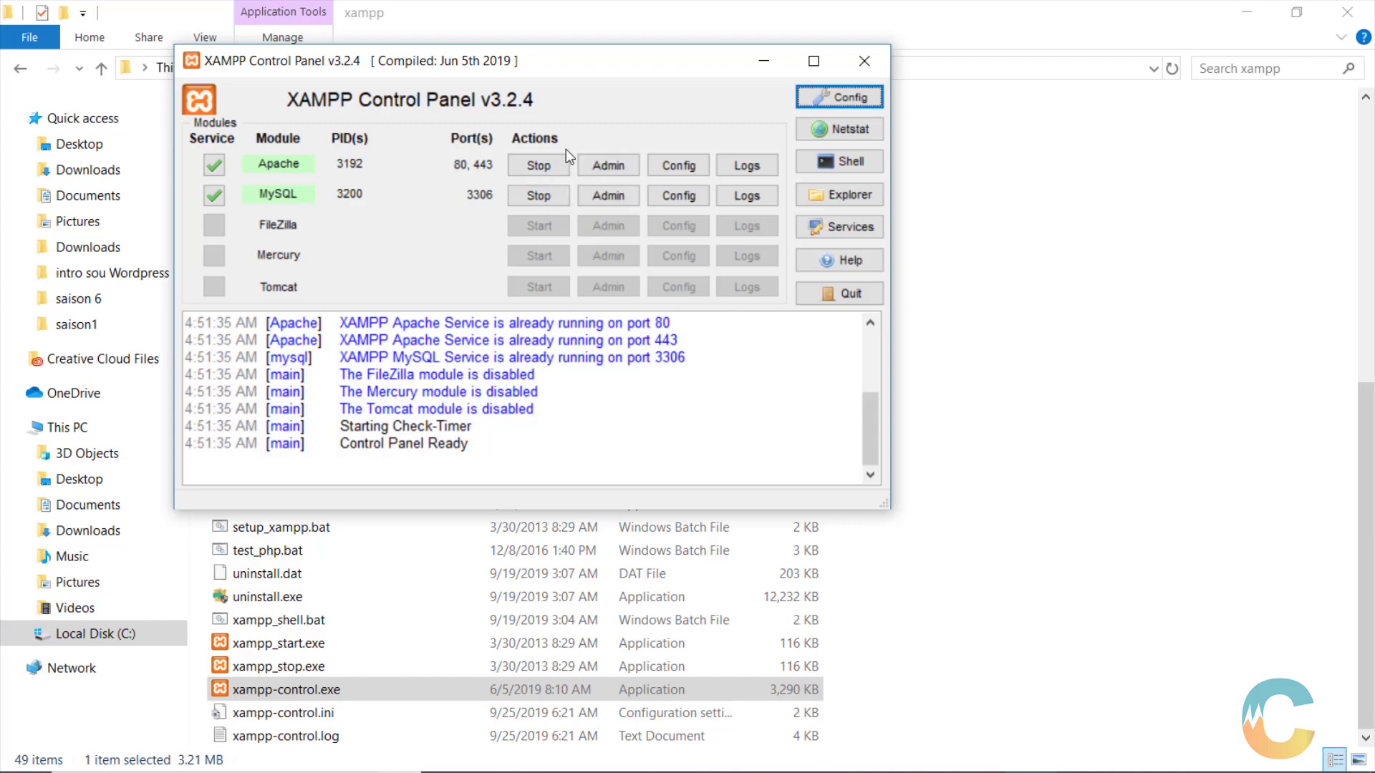
pyautogui.click(866, 60)
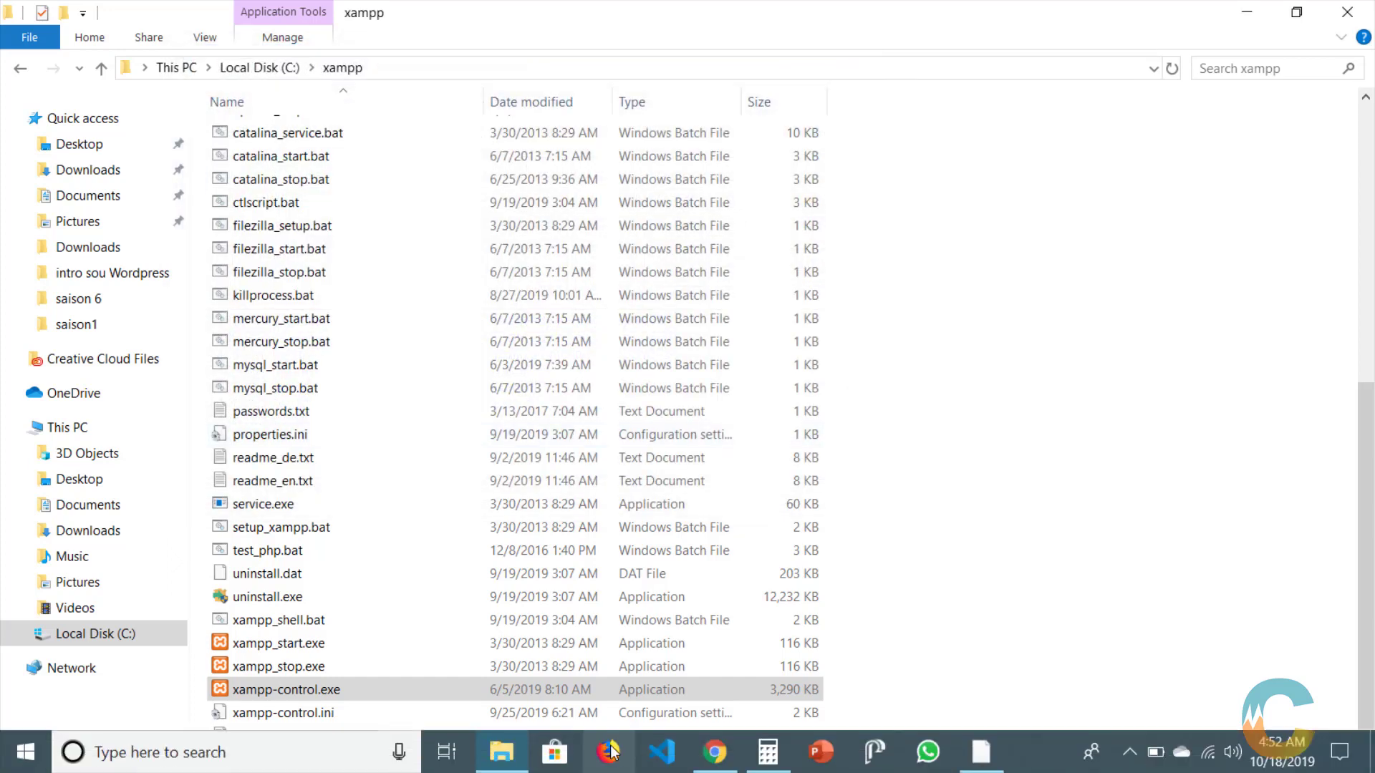
# - Switch to Chrome and search Google for "windows services" in a new tab to read what they are
pyautogui.click(706, 739)
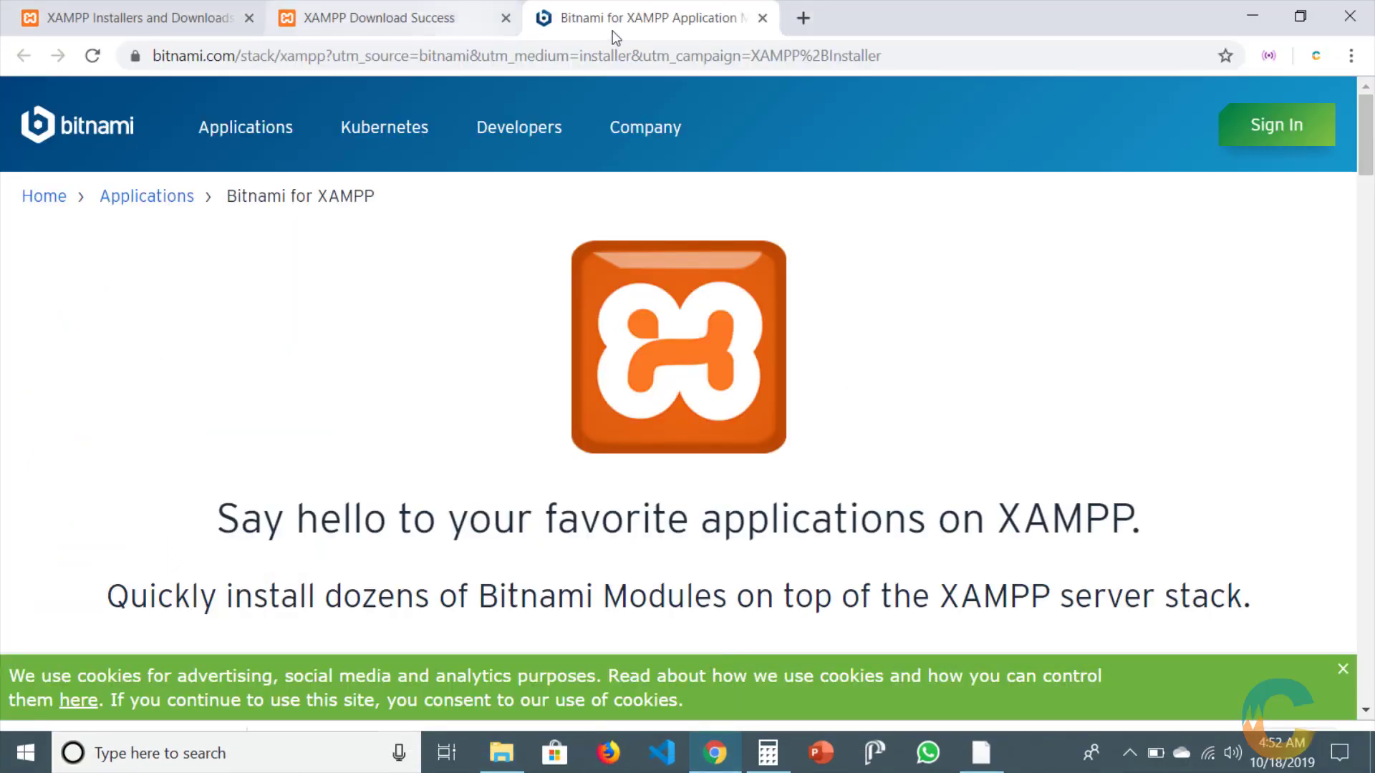
pyautogui.click(806, 16)
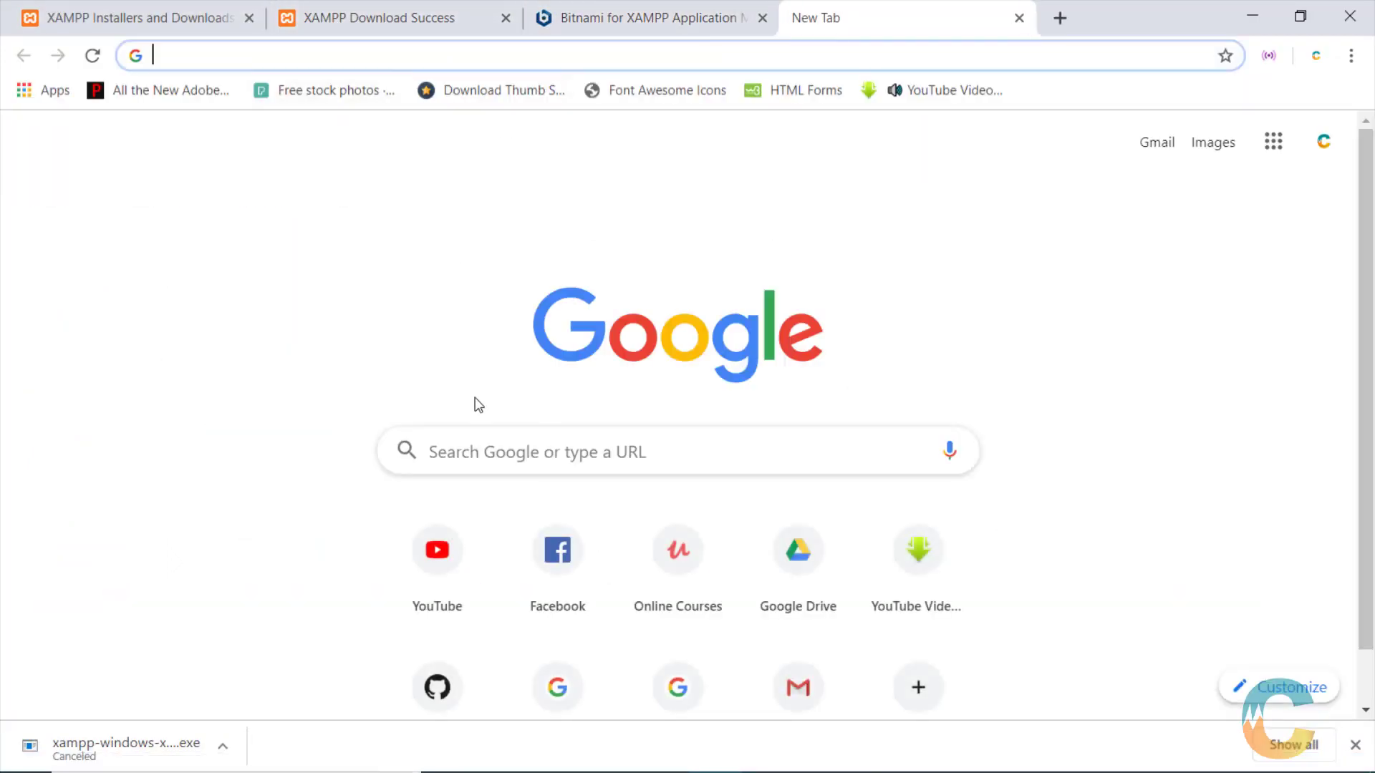
pyautogui.click(488, 453)
pyautogui.write('windows')
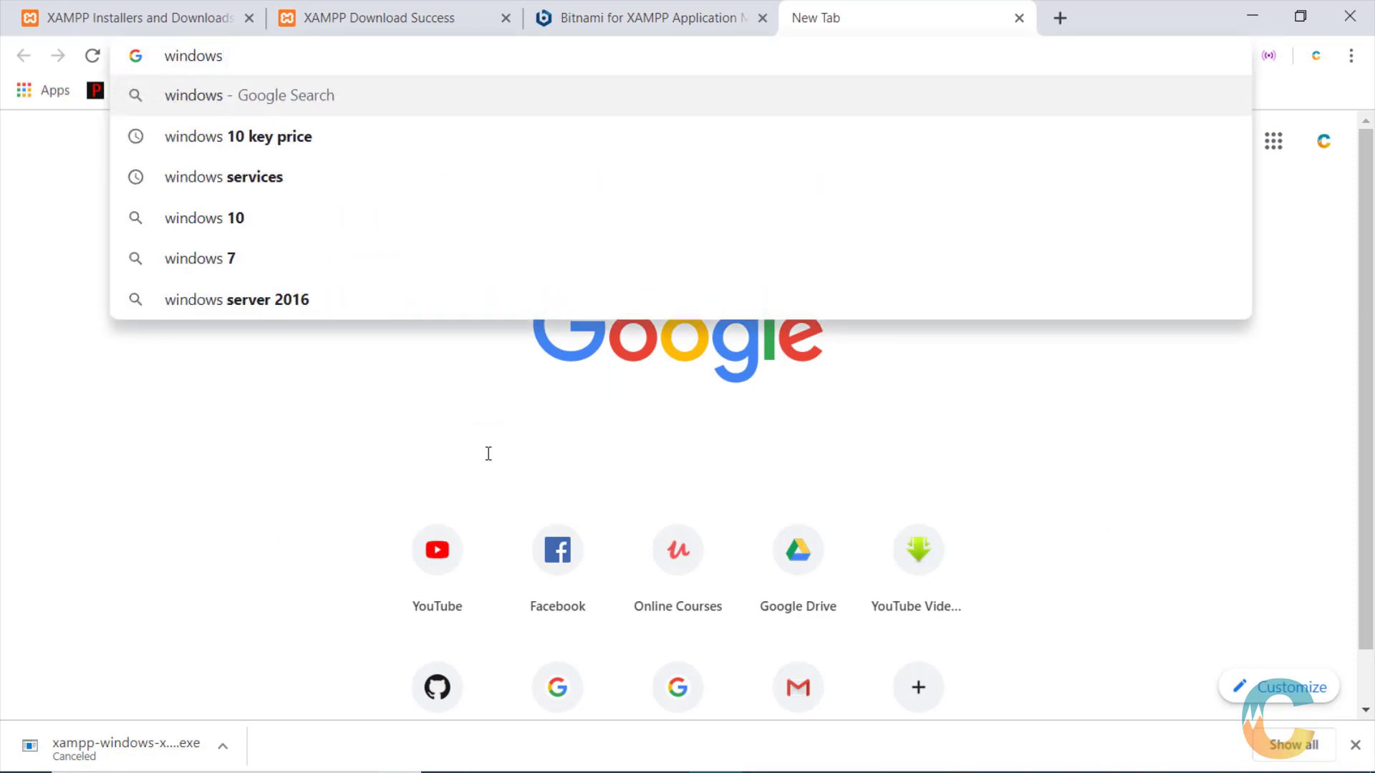
pyautogui.press('Down')
pyautogui.press('Down')
pyautogui.press('Return')
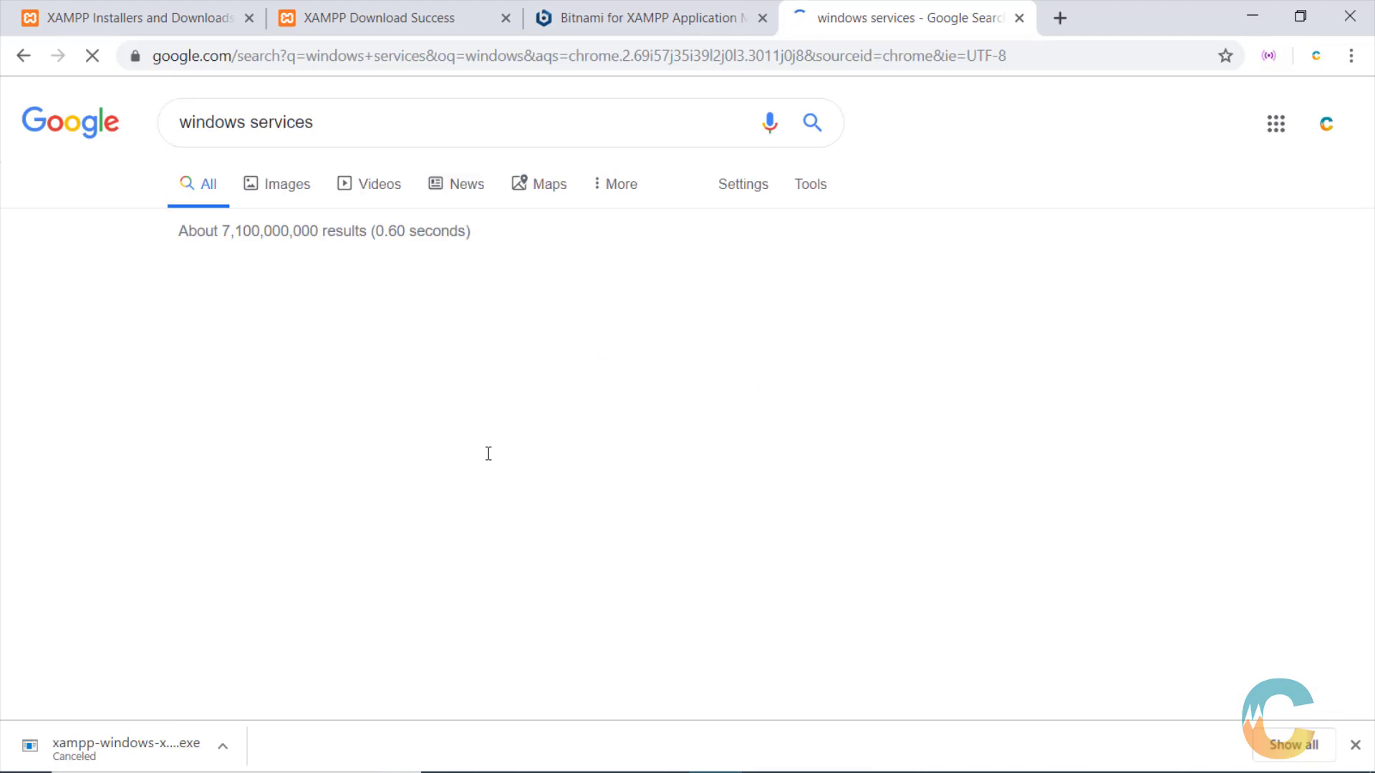
pyautogui.scroll(-4, 488, 453)
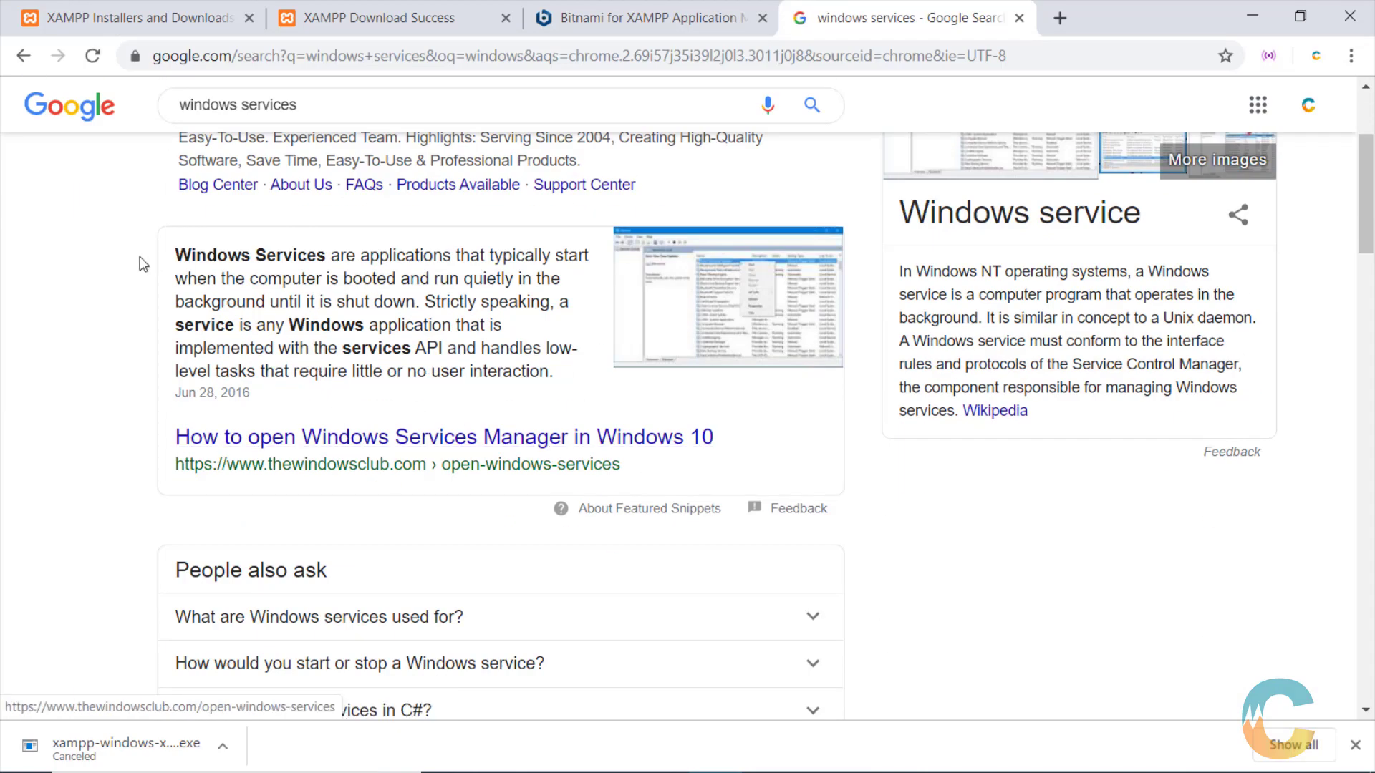